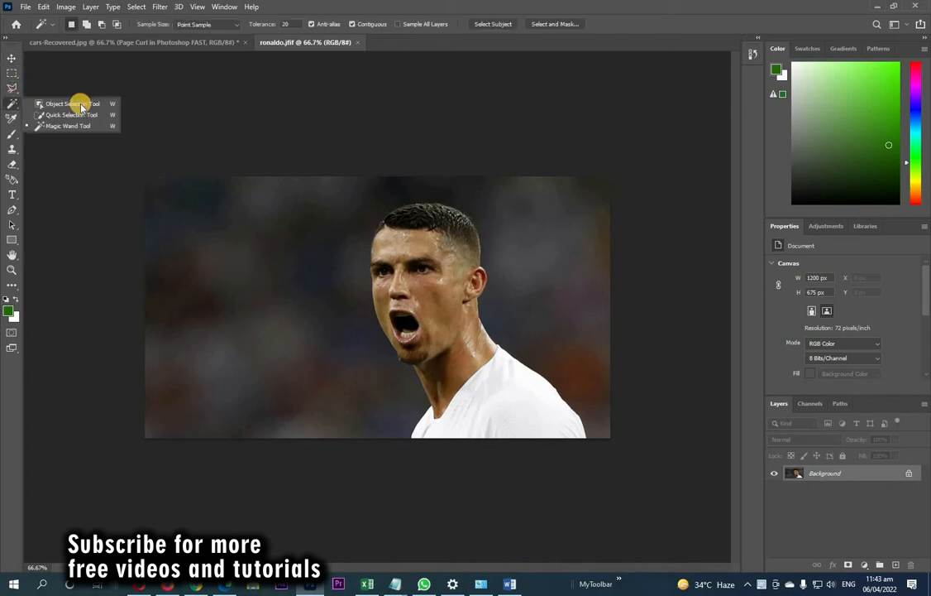
Select the shouting footballer's head and shoulders with the Object Selection tool, adding the missed area at his hairline.
{"action": "left_click", "coordinate": [85, 105]}
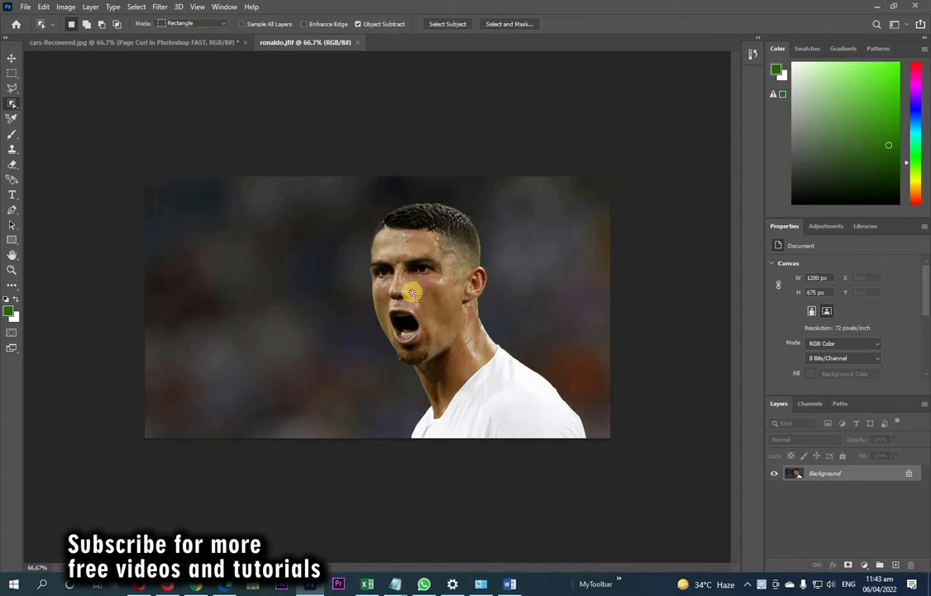
{"action": "left_click_drag", "start_coordinate": [361, 187], "coordinate": [546, 409]}
{"action": "left_click_drag", "start_coordinate": [592, 439], "coordinate": [584, 492]}
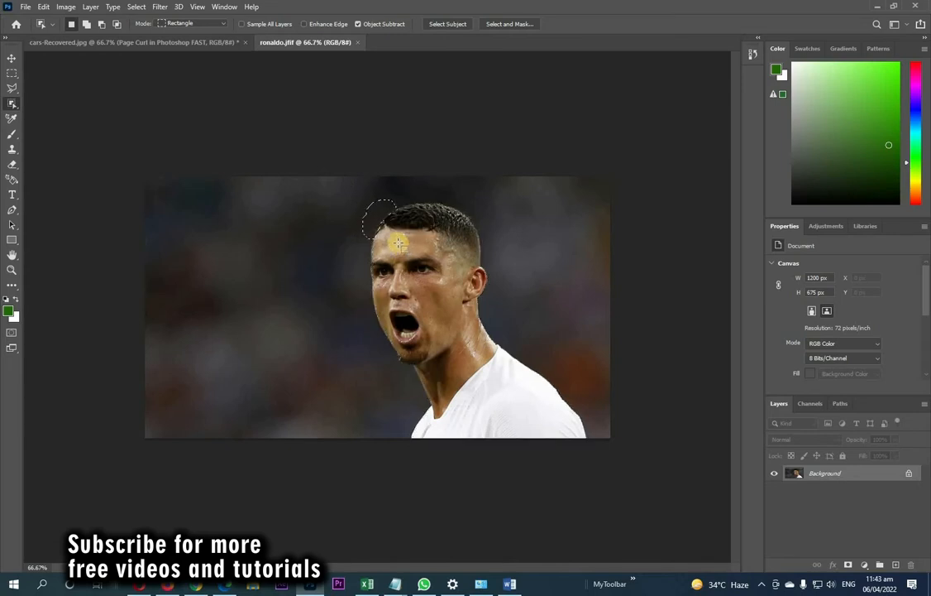
{"action": "key", "text": "ctrl+z"}
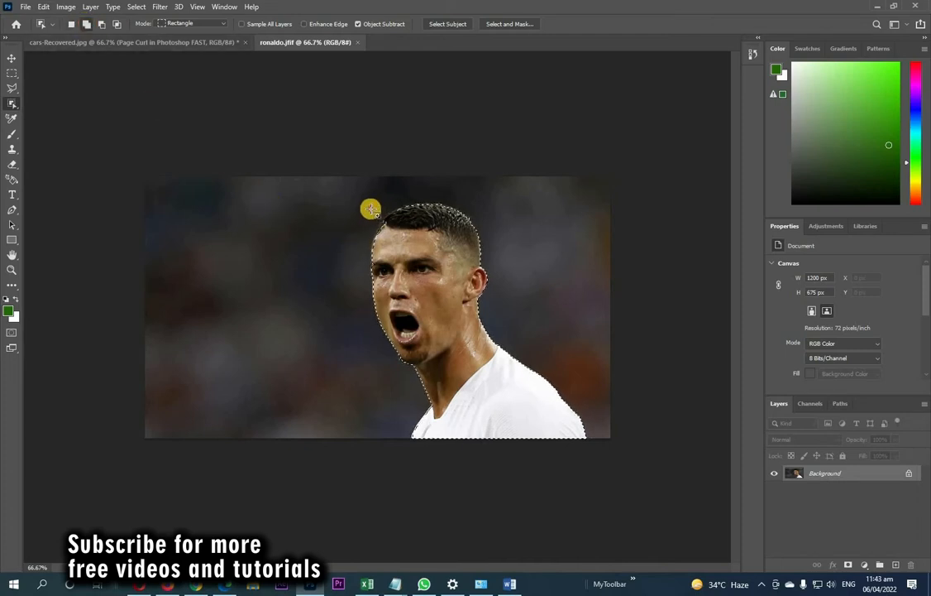
{"action": "mouse_move", "coordinate": [380, 227]}
{"action": "left_mouse_down"}
{"action": "mouse_move", "coordinate": [401, 255]}
{"action": "mouse_move", "coordinate": [393, 242]}
{"action": "left_mouse_up"}
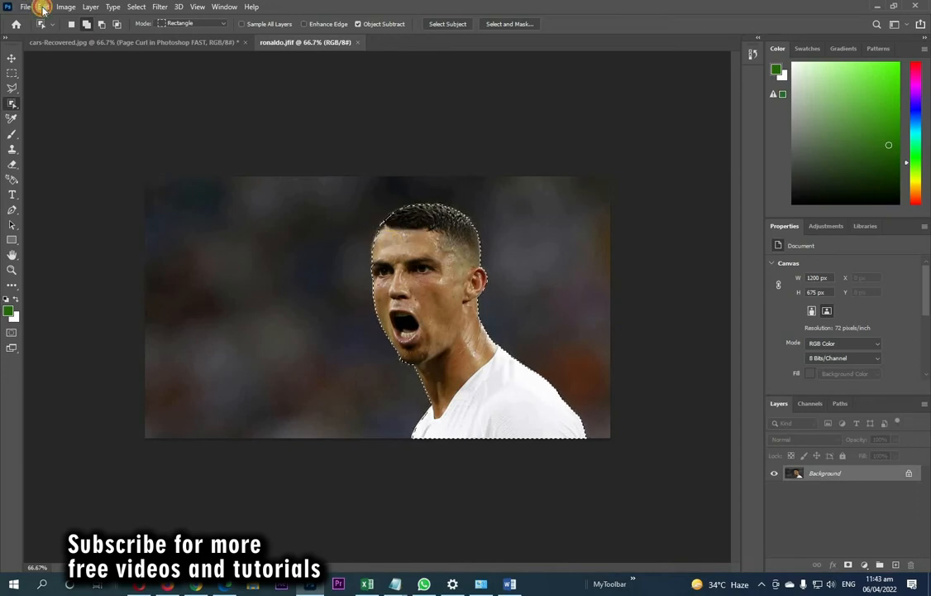
Move the selected footballer onto his own layer with Cut and Paste in Place, and hide the Background layer.
{"action": "key", "text": "alt+e"}
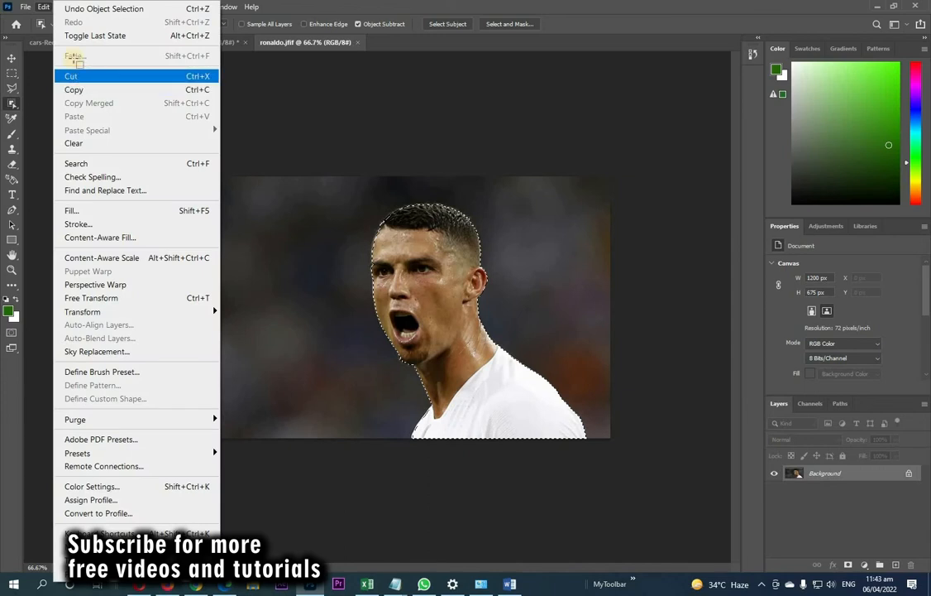
{"action": "left_click", "coordinate": [79, 76]}
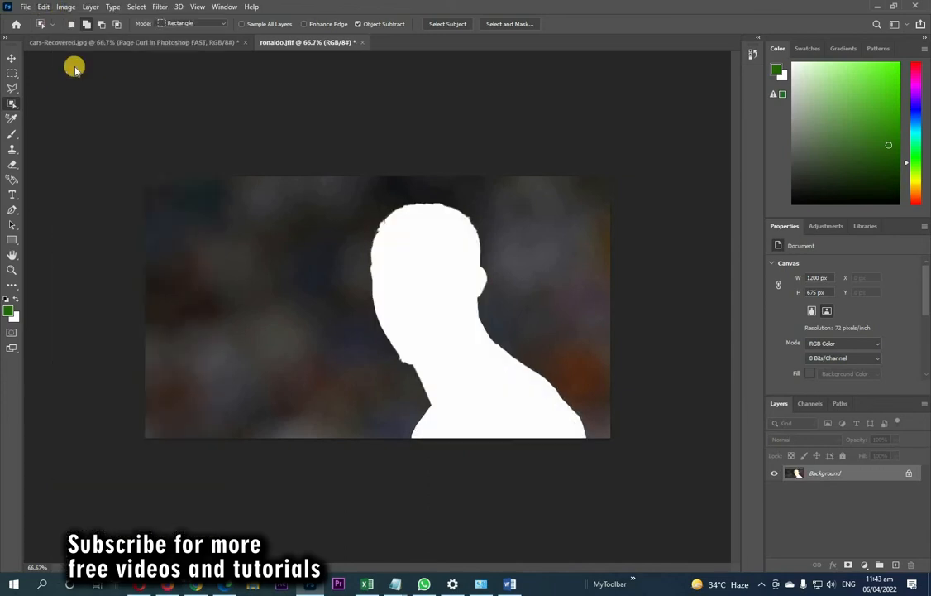
{"action": "key", "text": "alt+e"}
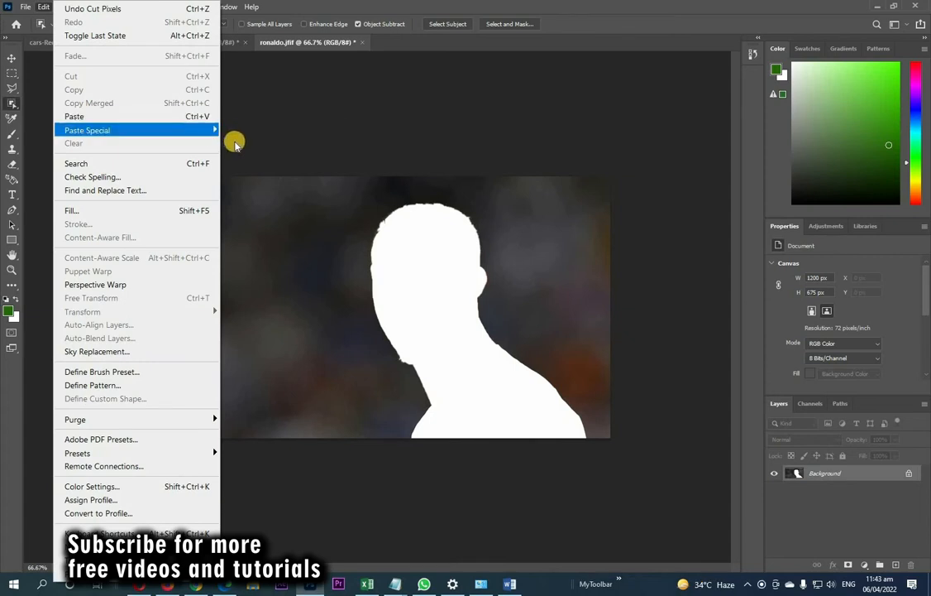
{"action": "mouse_move", "coordinate": [206, 131]}
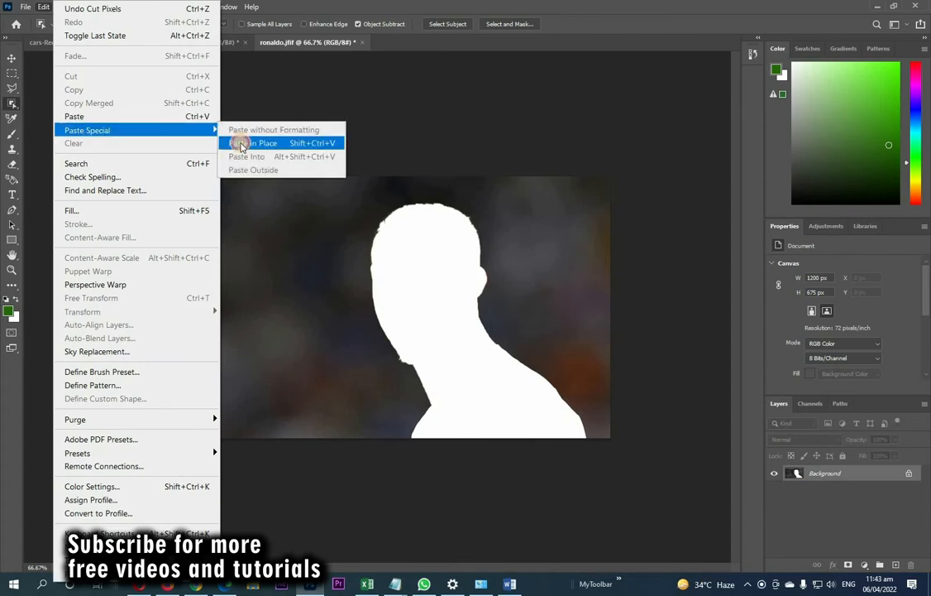
{"action": "left_click", "coordinate": [240, 143]}
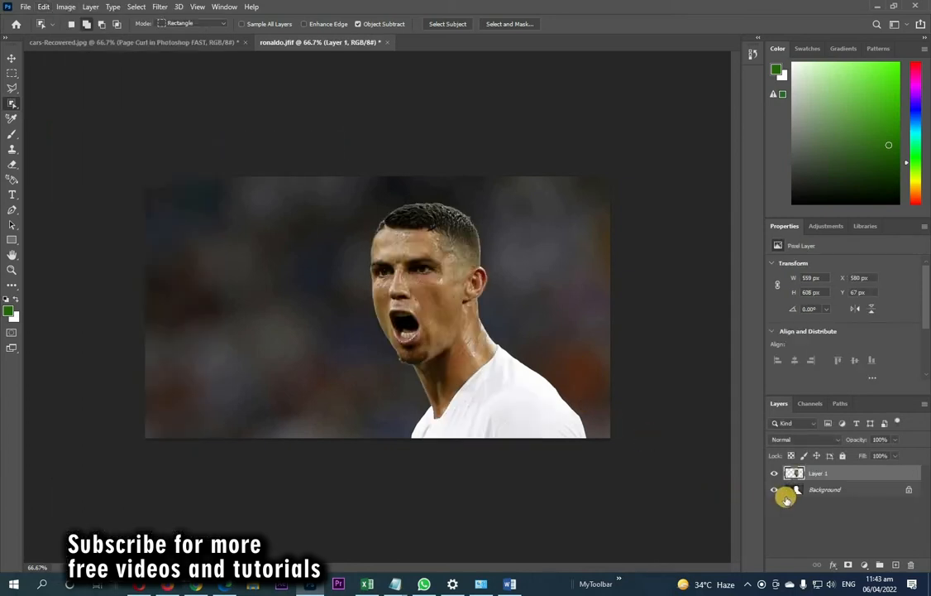
{"action": "left_click", "coordinate": [776, 492]}
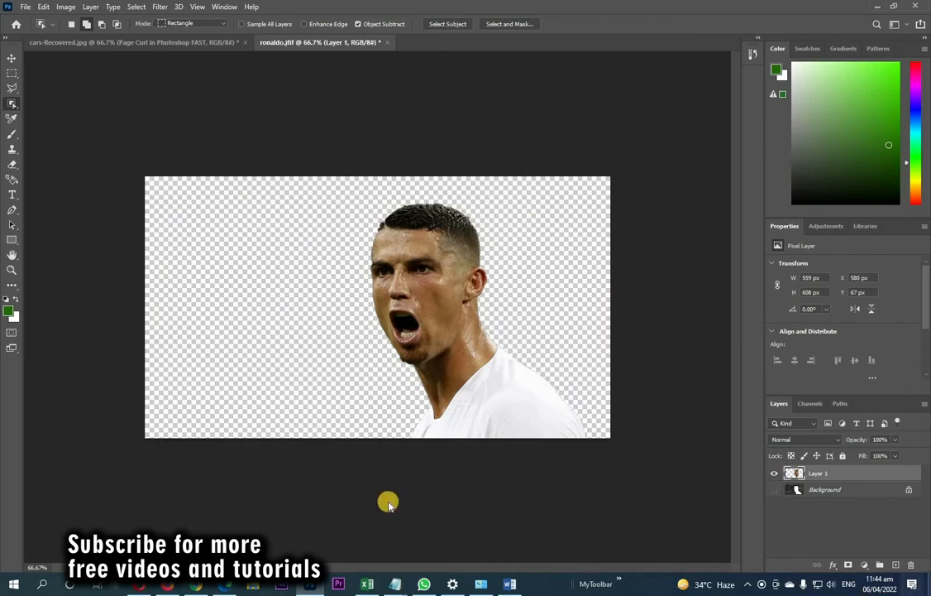
Place the stadium image from the desktop into the ronaldo.jfif document as a new layer at its default size.
{"action": "key", "text": "super+d"}
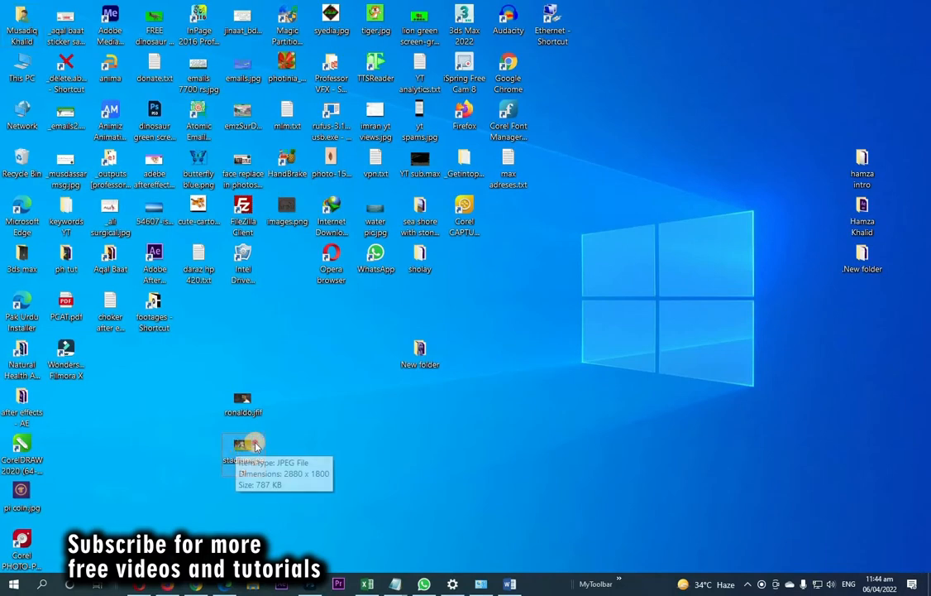
{"action": "left_click_drag", "start_coordinate": [244, 453], "coordinate": [311, 258]}
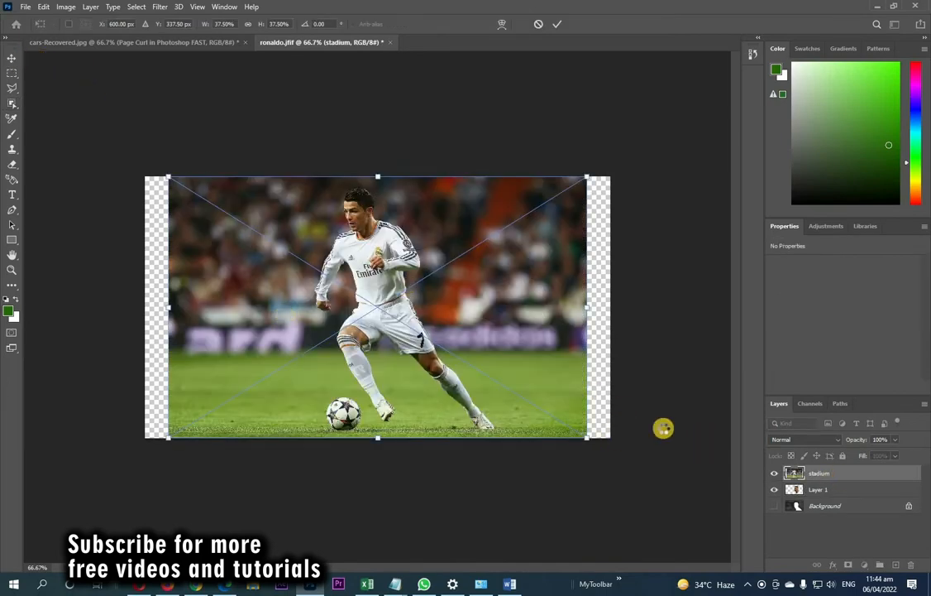
{"action": "left_click", "coordinate": [828, 478]}
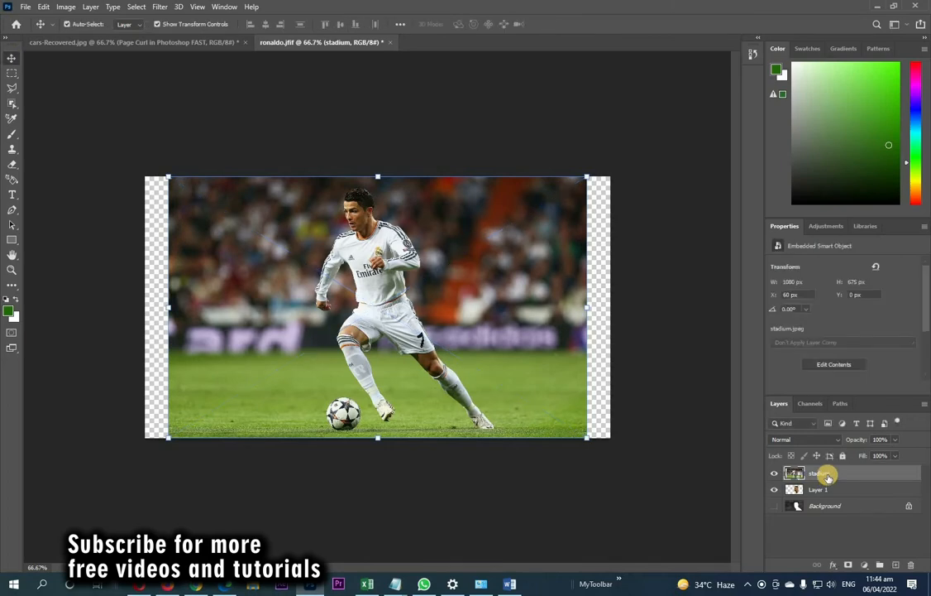
Convert the stadium smart object to a regular layer, retaining its transforms, and deselect it.
{"action": "right_click", "coordinate": [828, 477]}
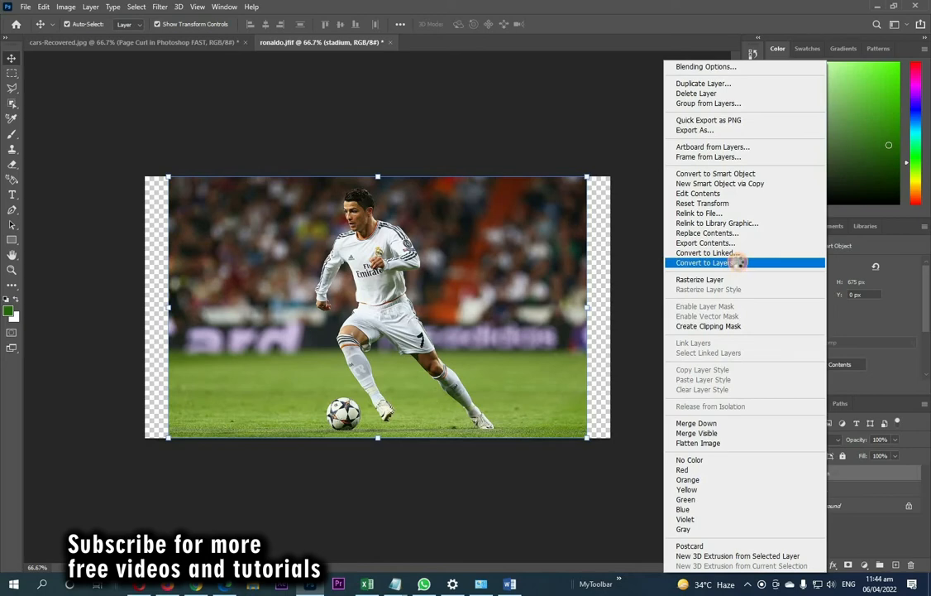
{"action": "key", "text": "Return"}
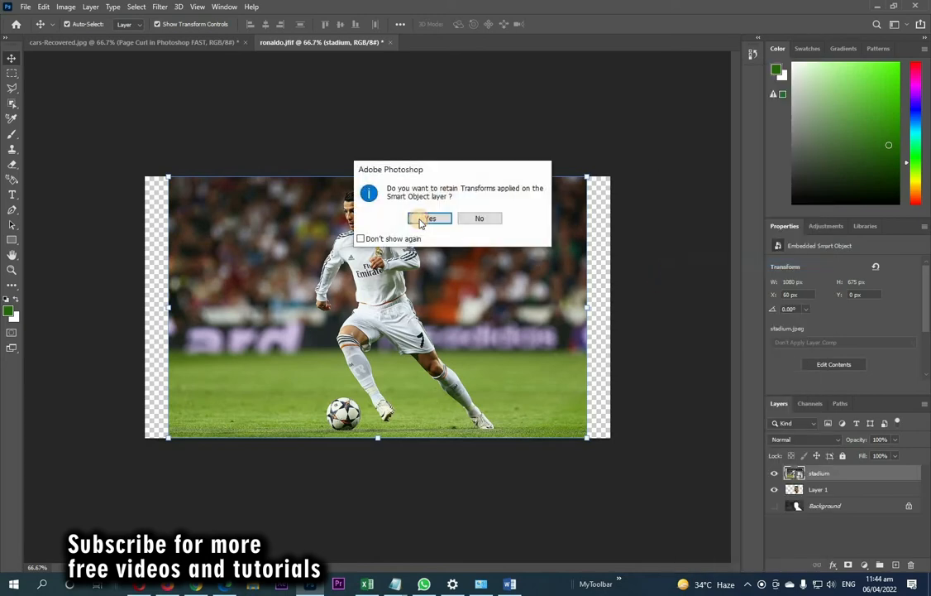
{"action": "left_click", "coordinate": [427, 218]}
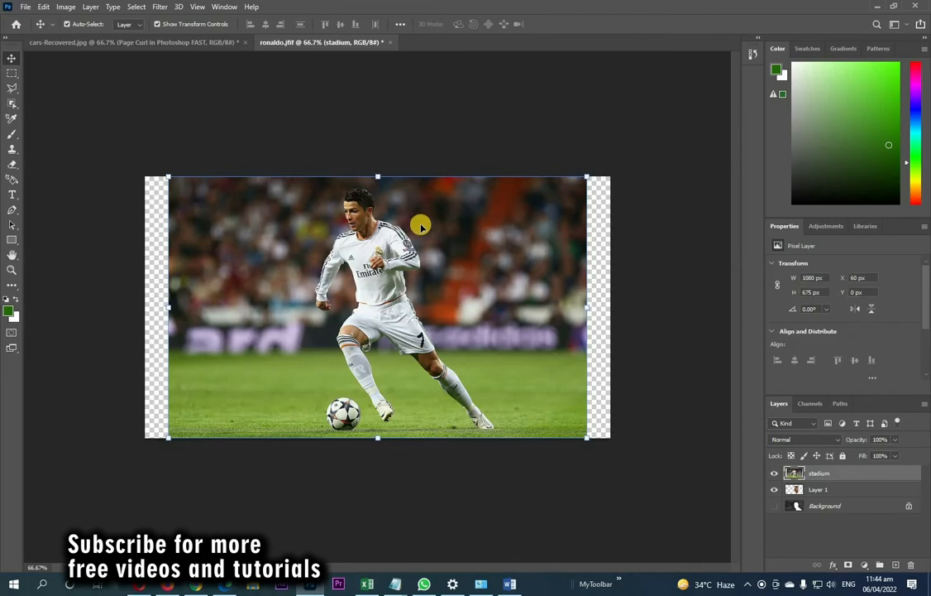
{"action": "left_click", "coordinate": [415, 480]}
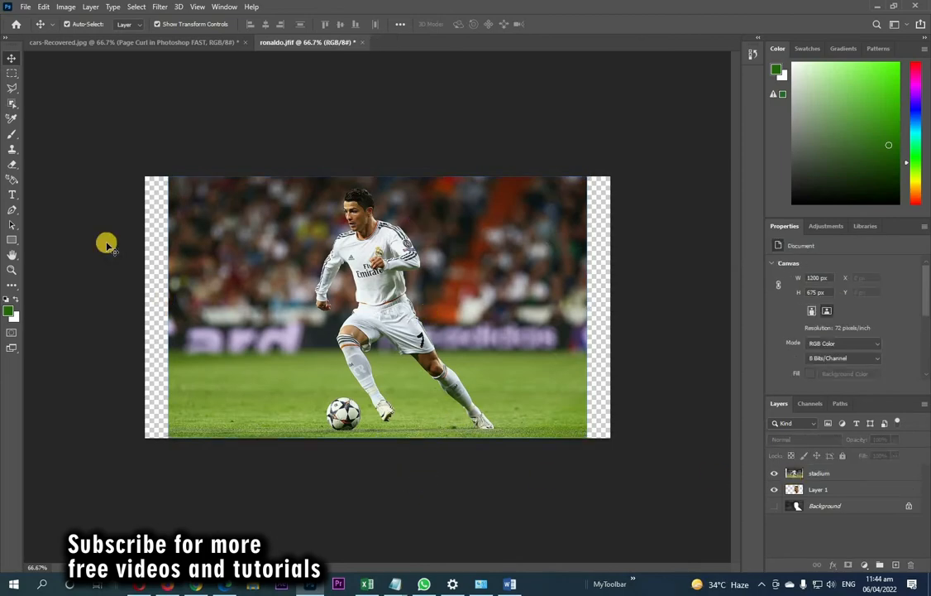
Outline the running player in the stadium image with a closed Polygonal Lasso selection slightly outside his body, leaving out the ball.
{"action": "left_click", "coordinate": [13, 89]}
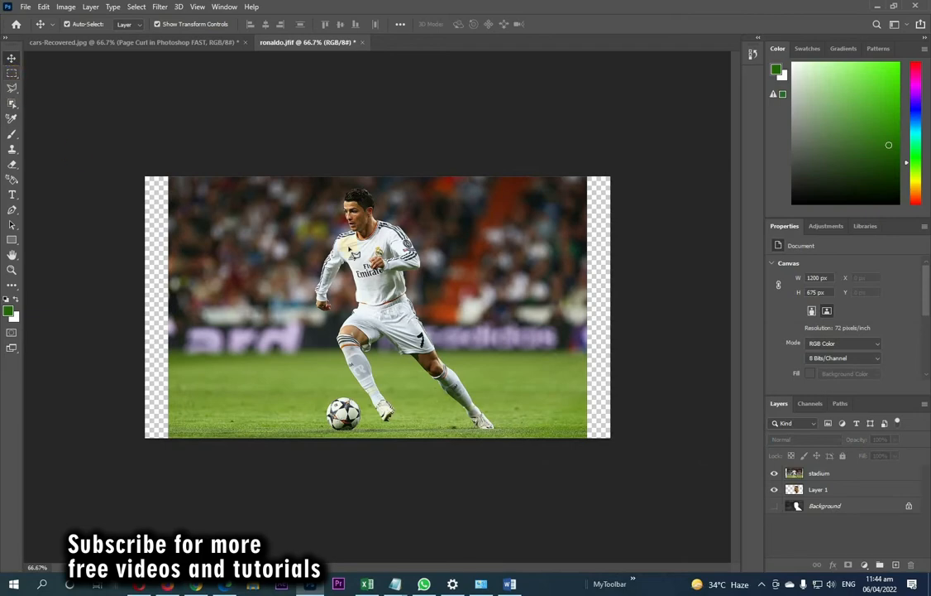
{"action": "left_click", "coordinate": [339, 201]}
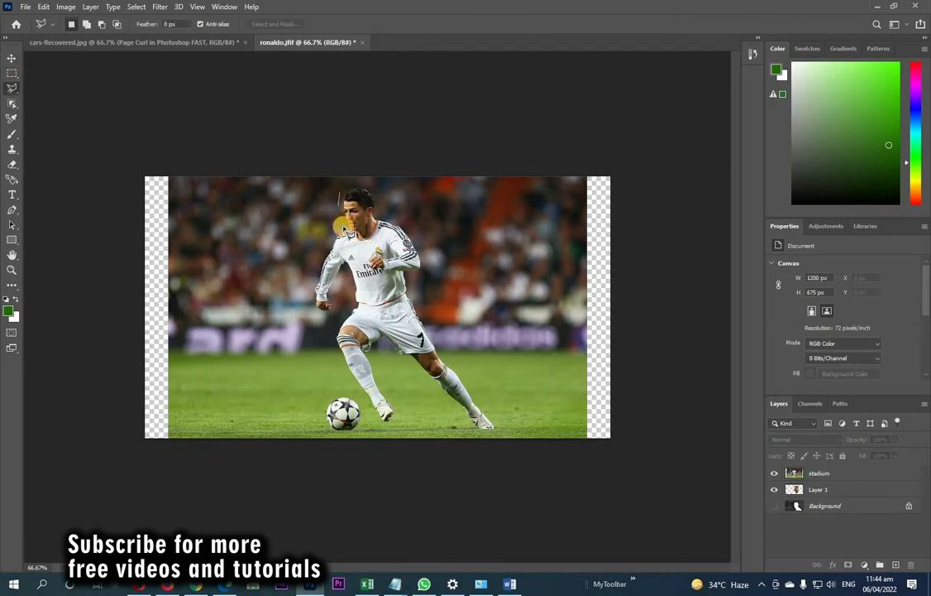
{"action": "left_click", "coordinate": [323, 255]}
{"action": "left_click", "coordinate": [313, 296]}
{"action": "left_click", "coordinate": [315, 309]}
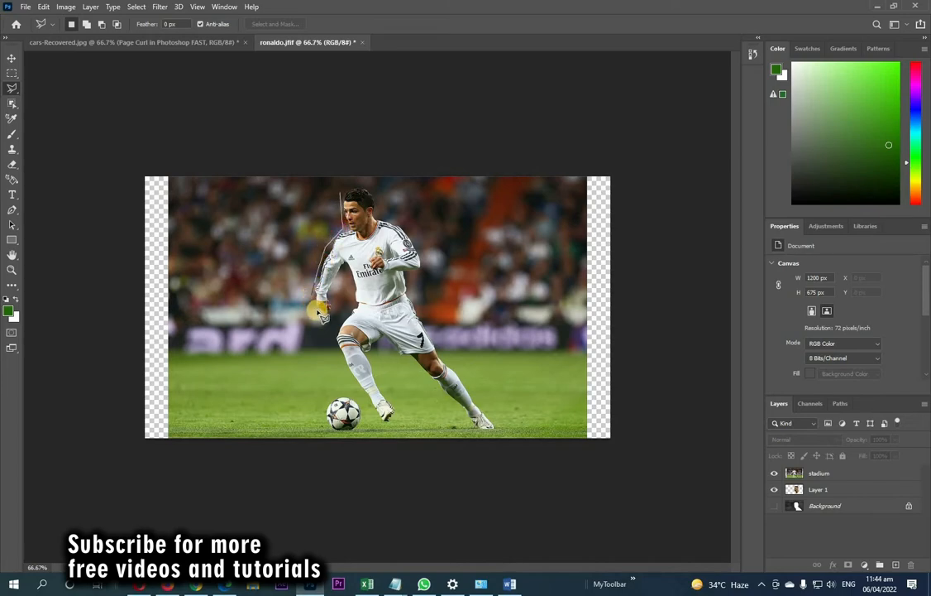
{"action": "left_click", "coordinate": [329, 312]}
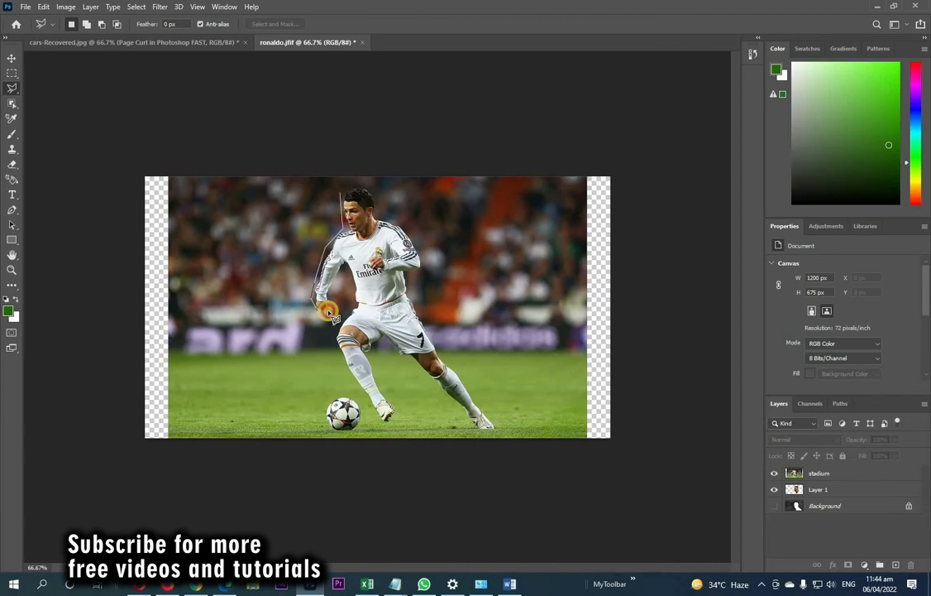
{"action": "left_click", "coordinate": [343, 276]}
{"action": "left_click", "coordinate": [352, 295]}
{"action": "left_click", "coordinate": [337, 311]}
{"action": "left_click", "coordinate": [332, 335]}
{"action": "left_click", "coordinate": [337, 364]}
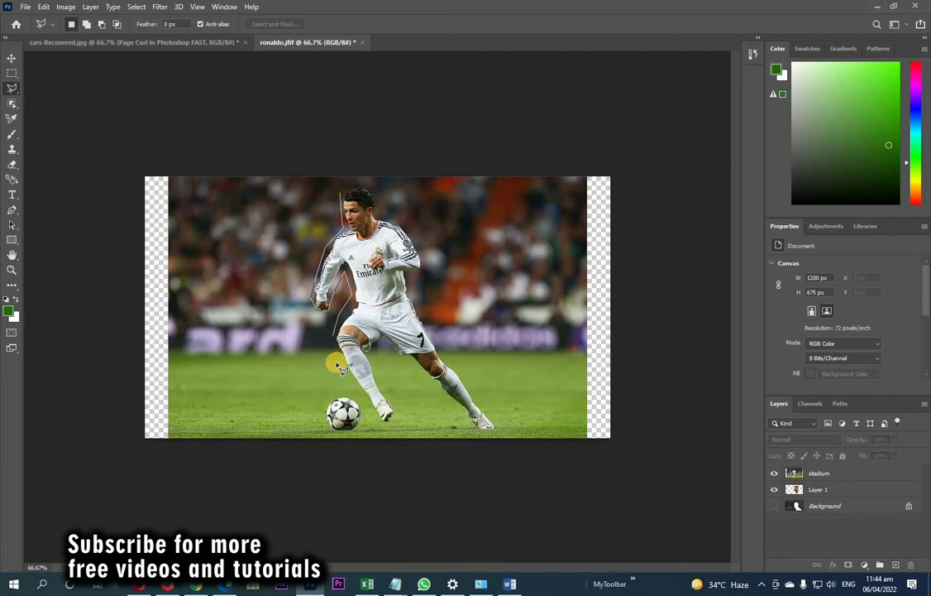
{"action": "left_click", "coordinate": [364, 400]}
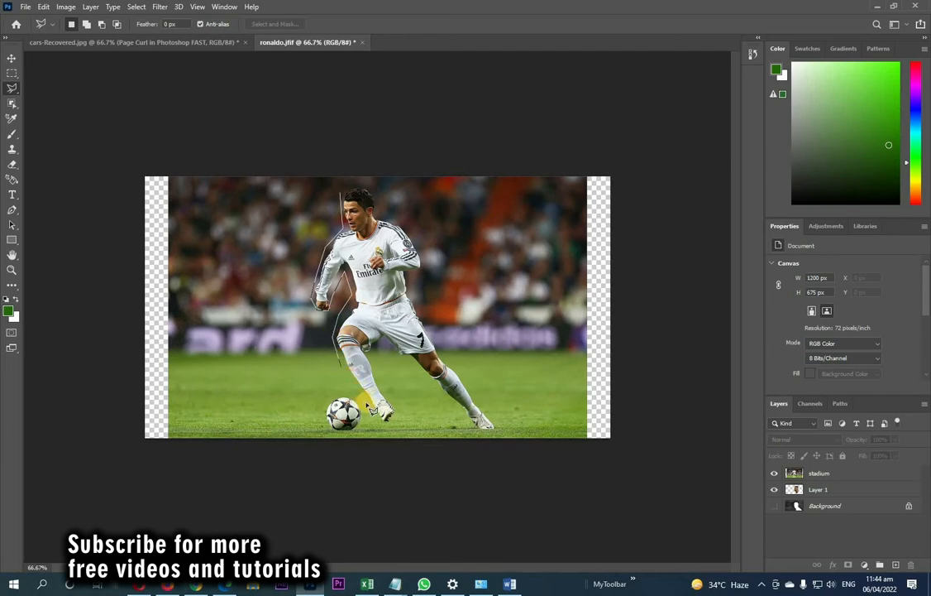
{"action": "left_click", "coordinate": [396, 412]}
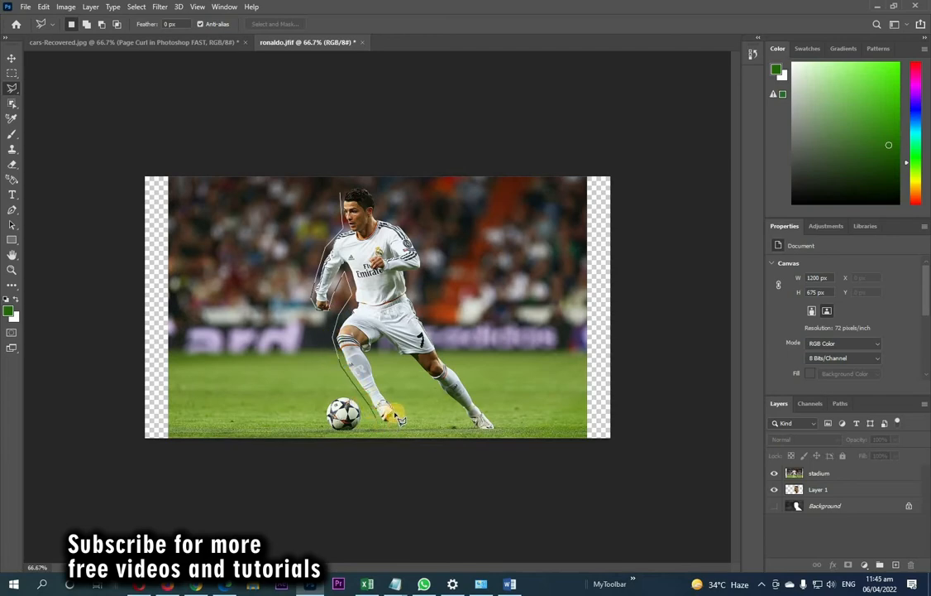
{"action": "left_click", "coordinate": [374, 359]}
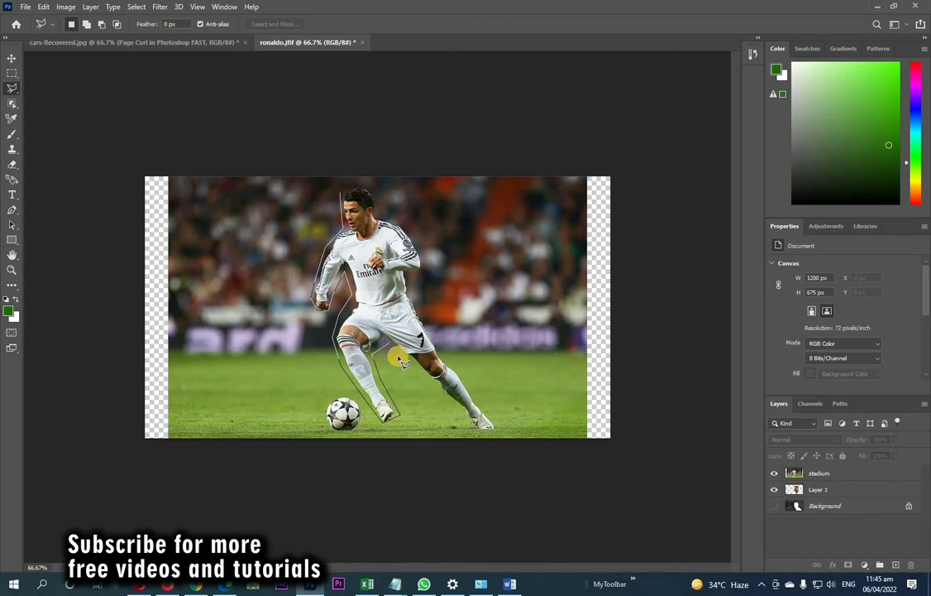
{"action": "left_click", "coordinate": [444, 397]}
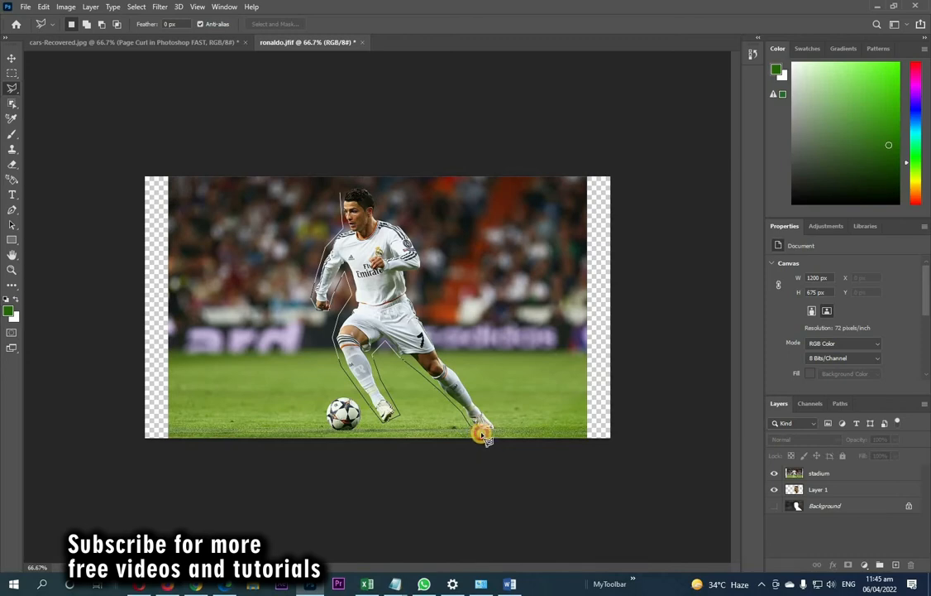
{"action": "left_click", "coordinate": [500, 430]}
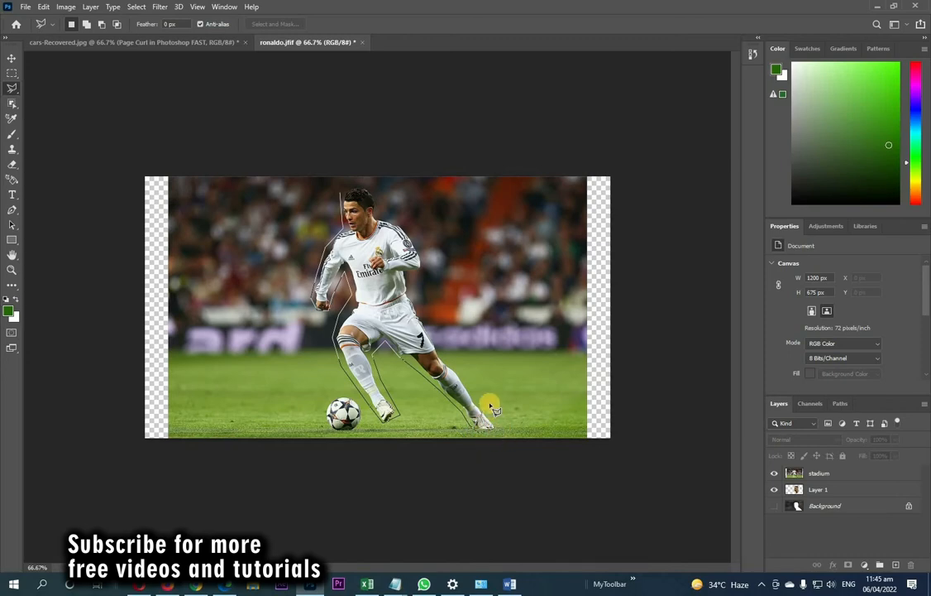
{"action": "left_click", "coordinate": [430, 329]}
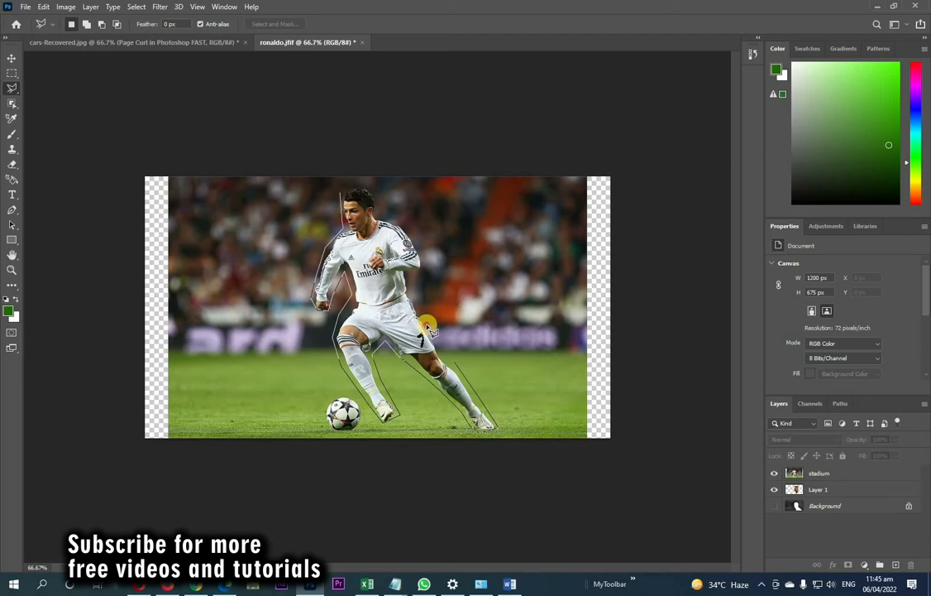
{"action": "left_click", "coordinate": [411, 279]}
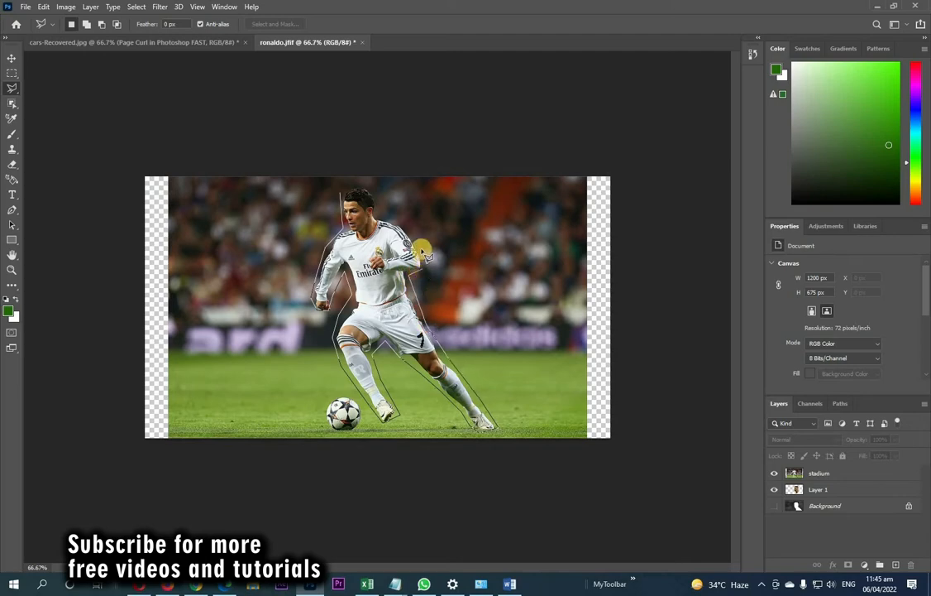
{"action": "left_click", "coordinate": [400, 220]}
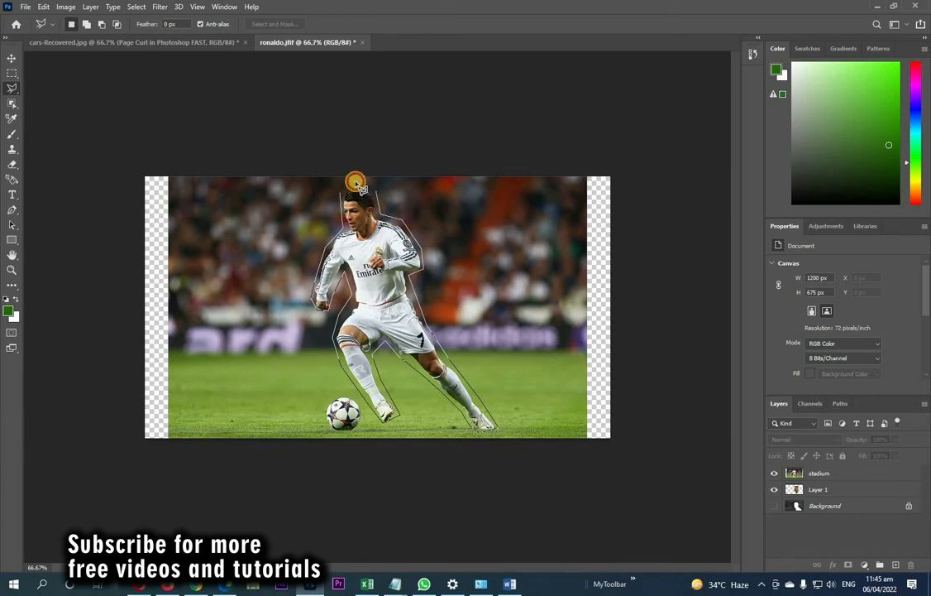
{"action": "left_click", "coordinate": [341, 189]}
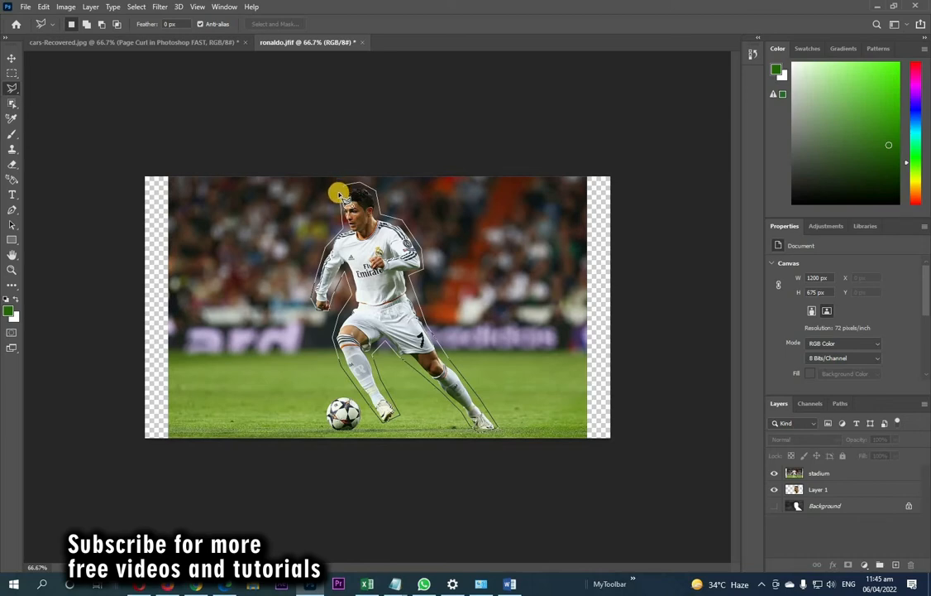
{"action": "left_click", "coordinate": [341, 192]}
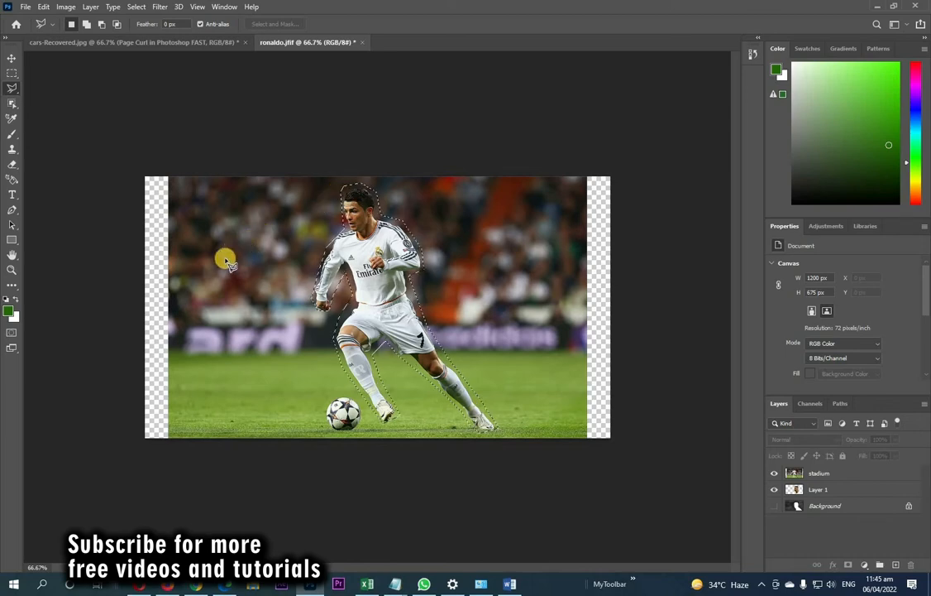
Fill the outlined running player on the stadium layer with Content-Aware contents, Color Adaptation, Normal mode and 100% opacity, and deselect.
{"action": "left_click", "coordinate": [42, 7]}
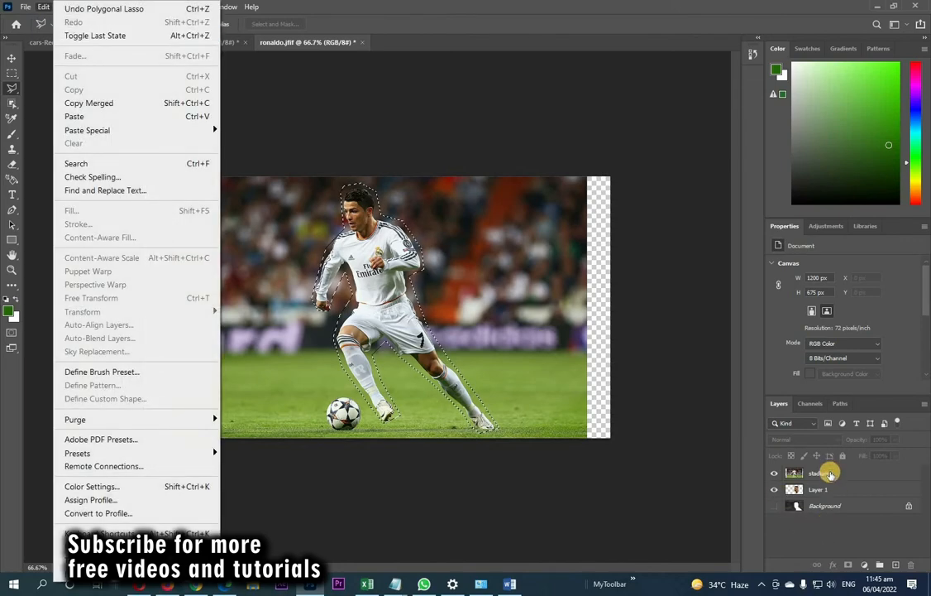
{"action": "left_click", "coordinate": [830, 473]}
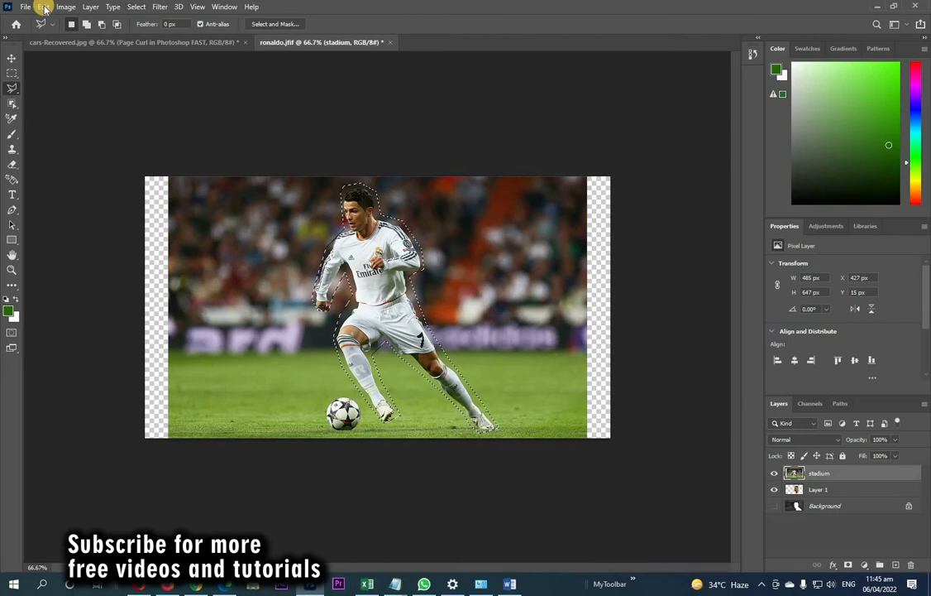
{"action": "left_click", "coordinate": [45, 7]}
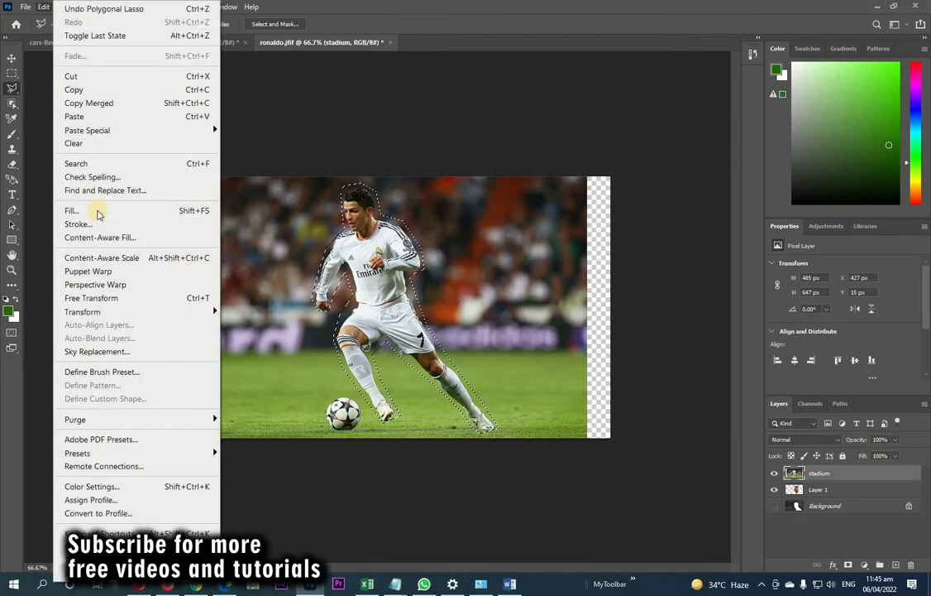
{"action": "left_click", "coordinate": [98, 213]}
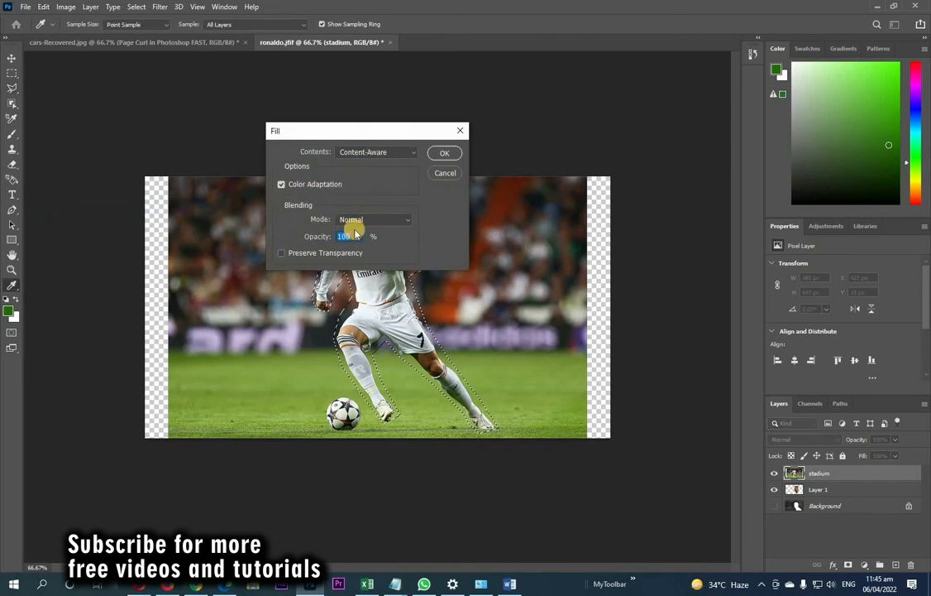
{"action": "left_click", "coordinate": [447, 153]}
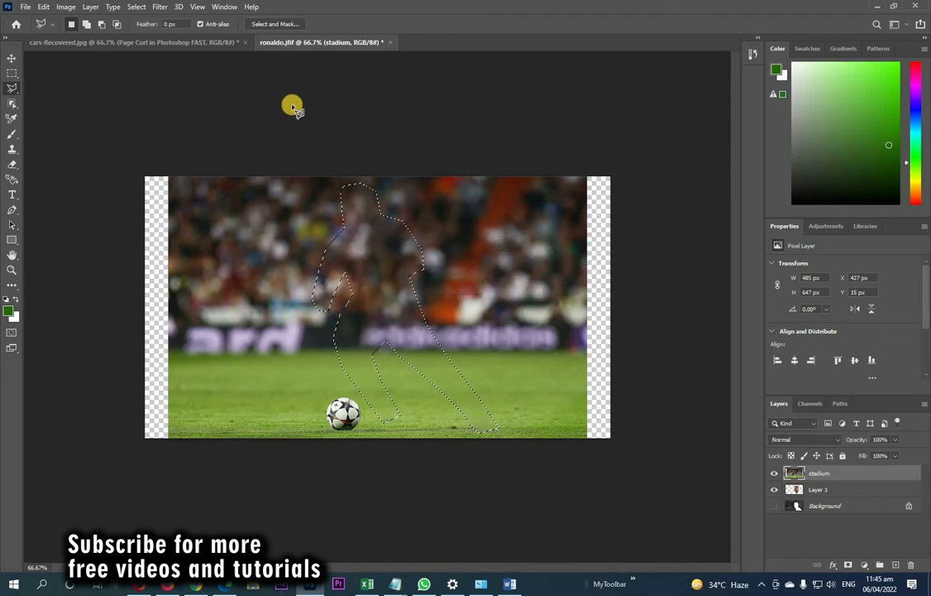
{"action": "left_click", "coordinate": [137, 7]}
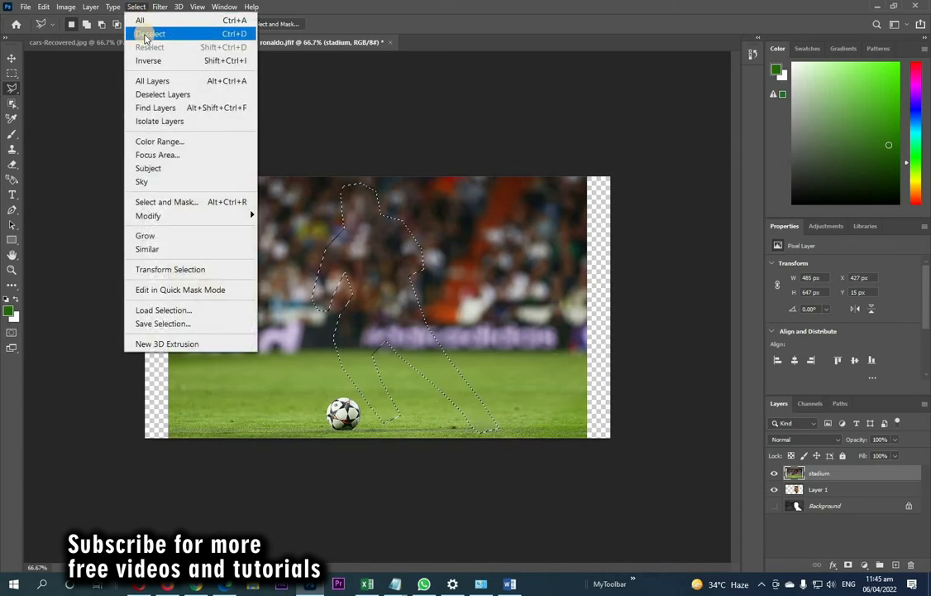
{"action": "left_click", "coordinate": [147, 35]}
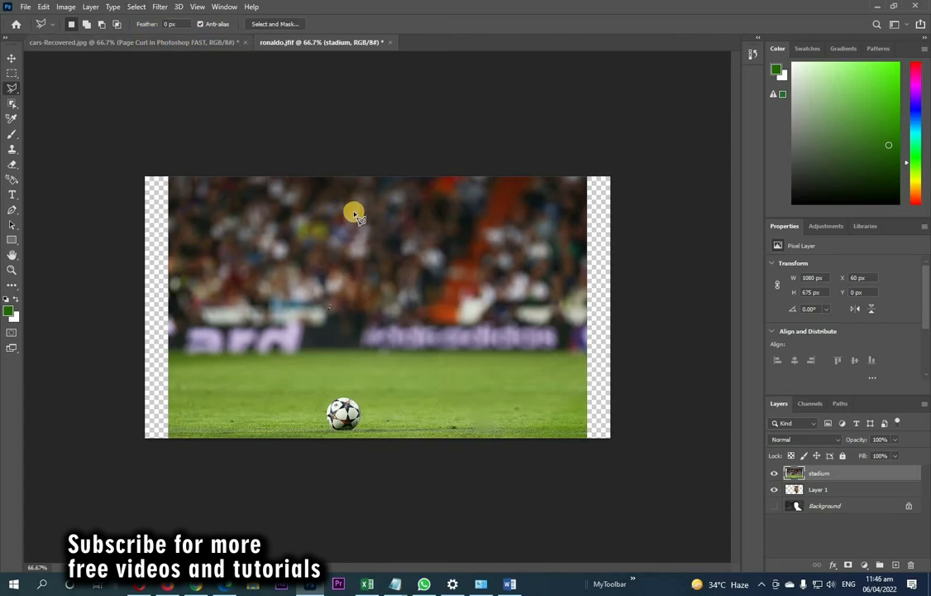
Move the stadium layer beneath the footballer's layer and stretch it to about 1202 by 764 px, covering the whole canvas.
{"action": "left_click", "coordinate": [13, 58]}
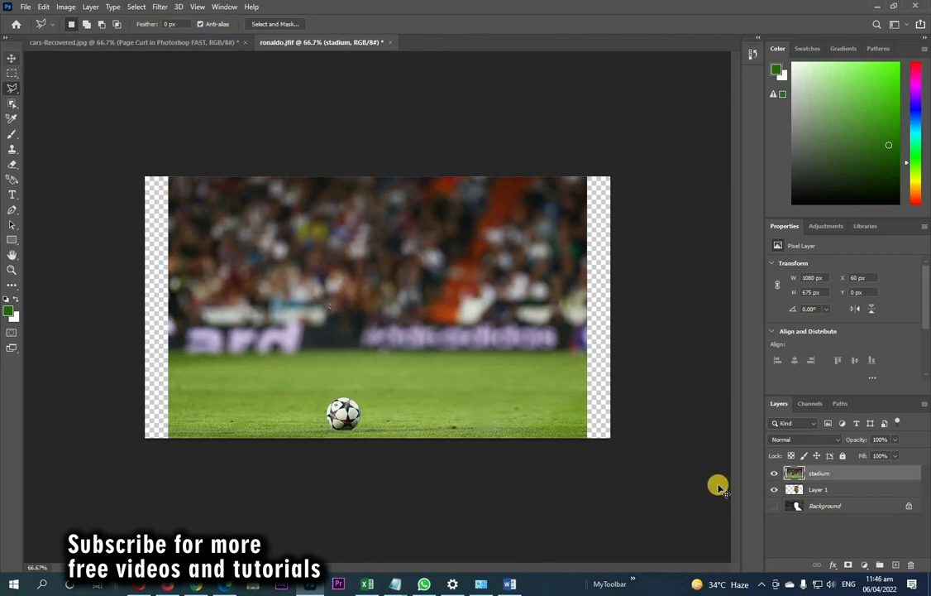
{"action": "left_click_drag", "start_coordinate": [832, 474], "coordinate": [831, 501]}
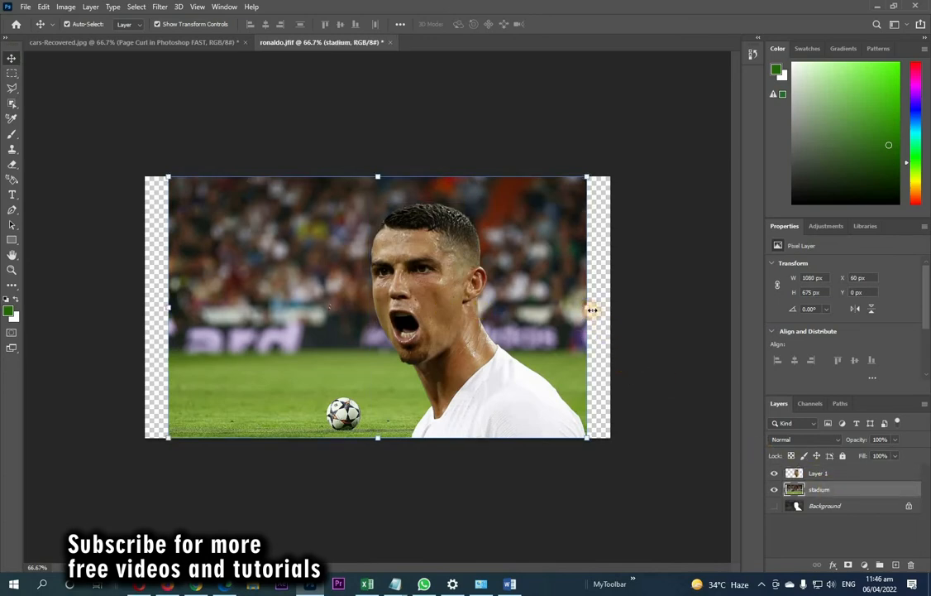
{"action": "left_click_drag", "start_coordinate": [605, 312], "coordinate": [612, 312]}
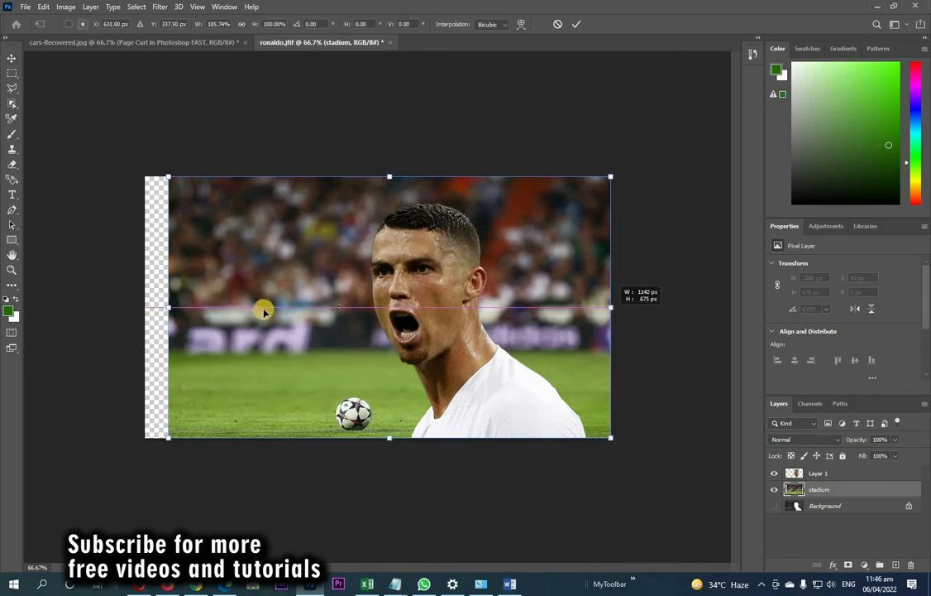
{"action": "left_click_drag", "start_coordinate": [149, 309], "coordinate": [148, 310]}
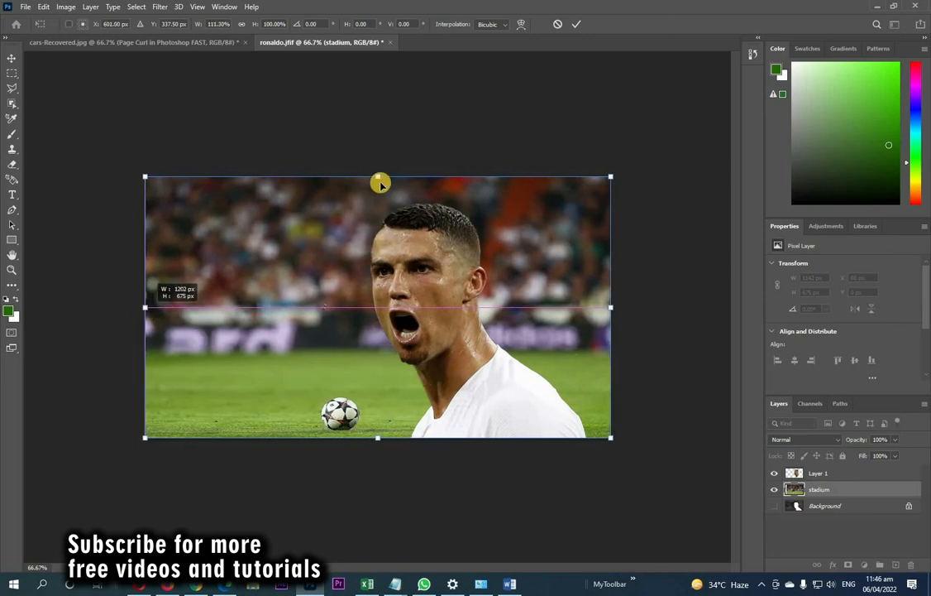
{"action": "left_click_drag", "start_coordinate": [375, 165], "coordinate": [369, 145]}
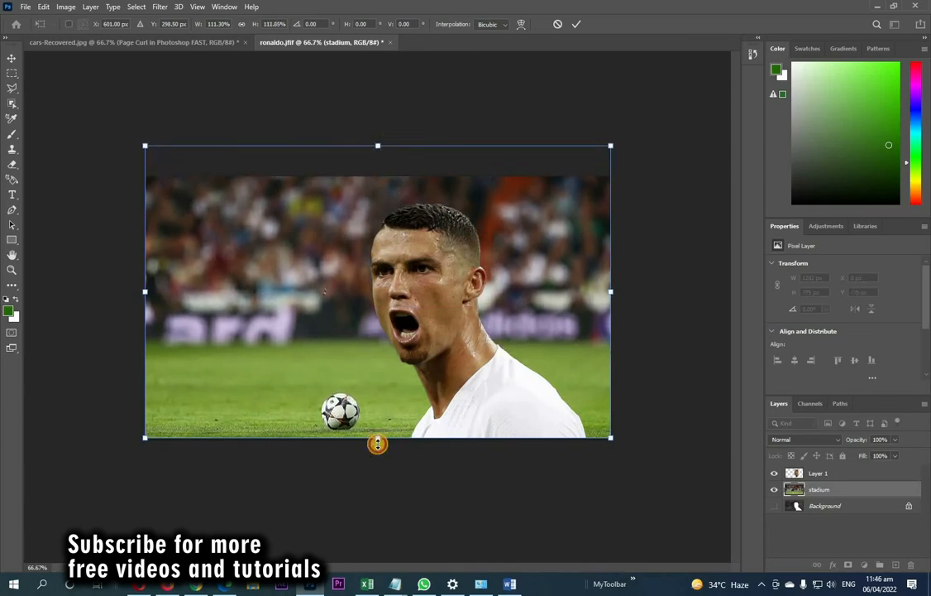
{"action": "left_click_drag", "start_coordinate": [377, 442], "coordinate": [377, 445]}
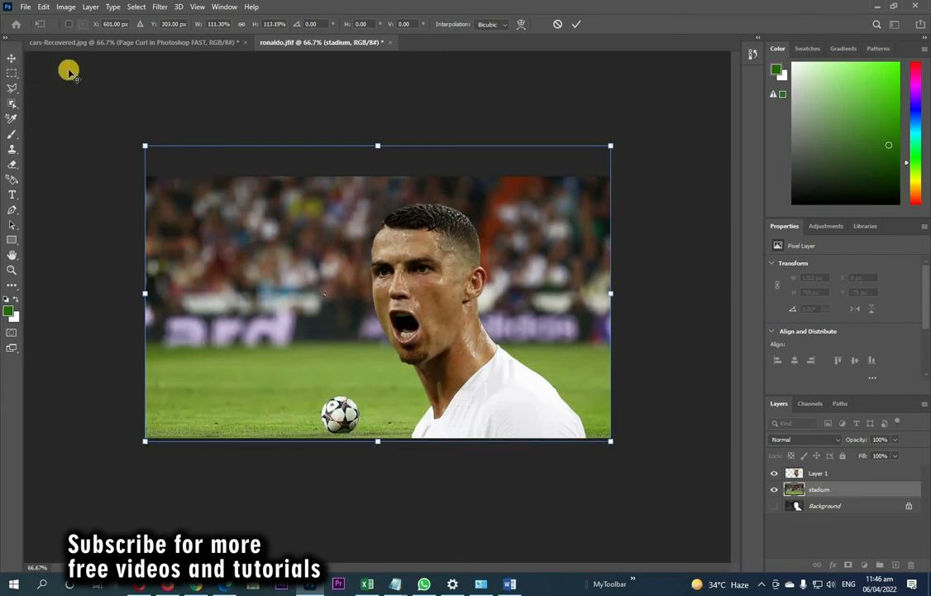
{"action": "left_click", "coordinate": [138, 81]}
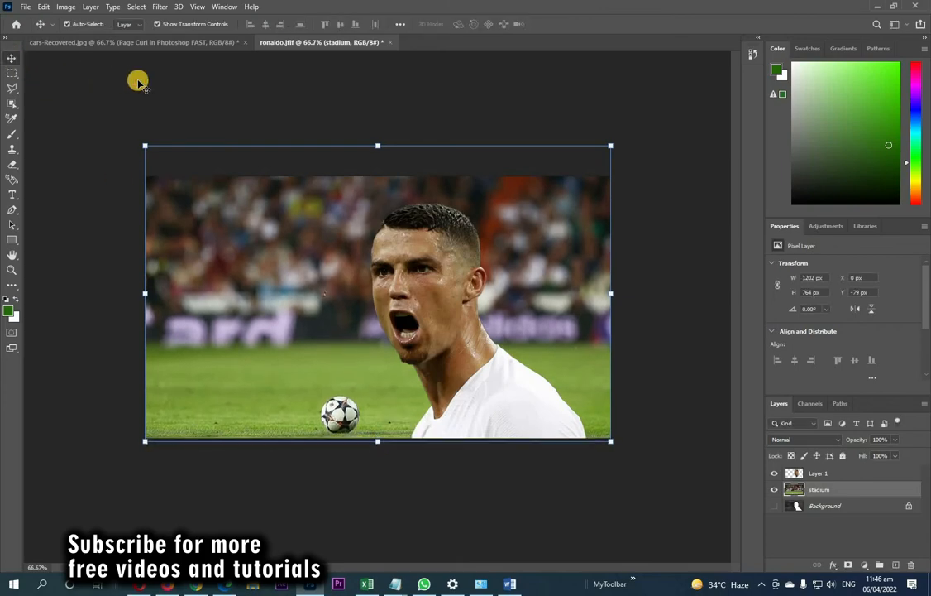
{"action": "left_click", "coordinate": [138, 81]}
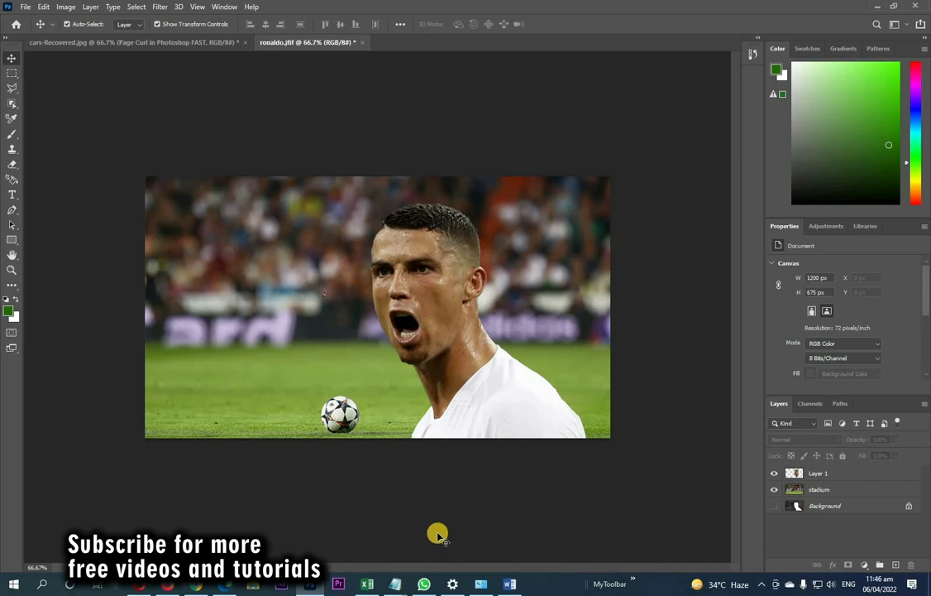
Hide and show the footballer and stadium layers in turn to check the cutout and the cleaned background separately.
{"action": "left_click", "coordinate": [775, 475]}
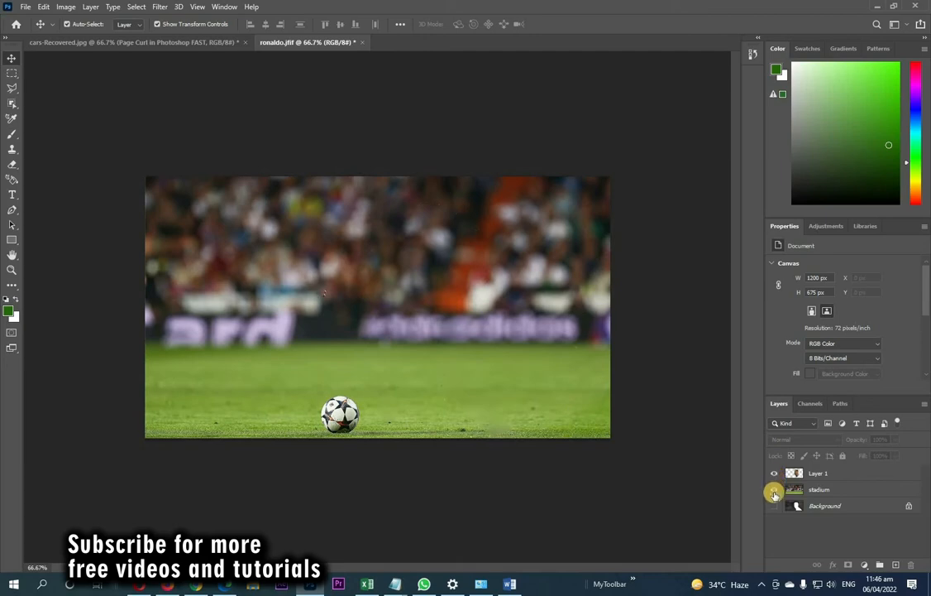
{"action": "left_click", "coordinate": [774, 477]}
{"action": "left_click", "coordinate": [774, 493]}
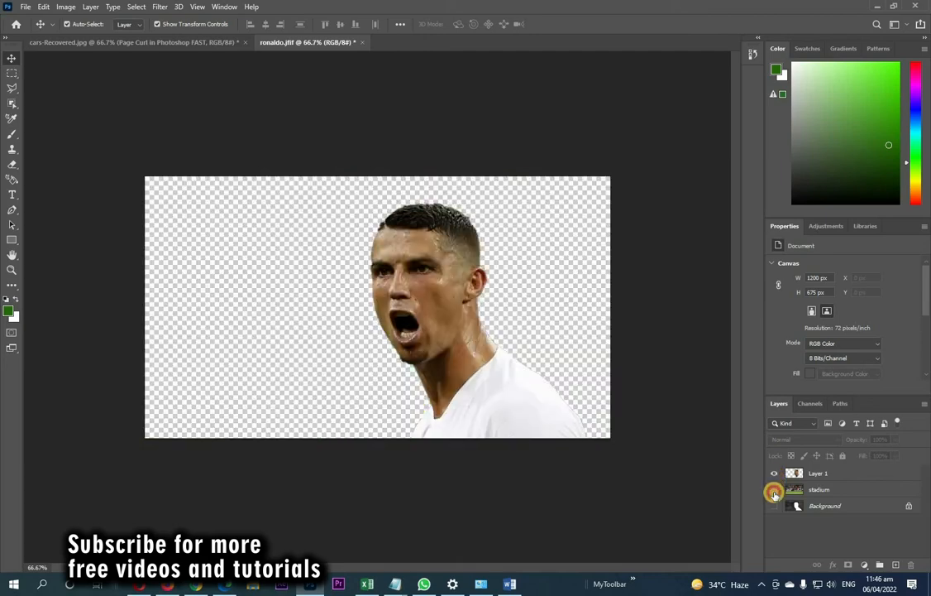
{"action": "left_click", "coordinate": [775, 477]}
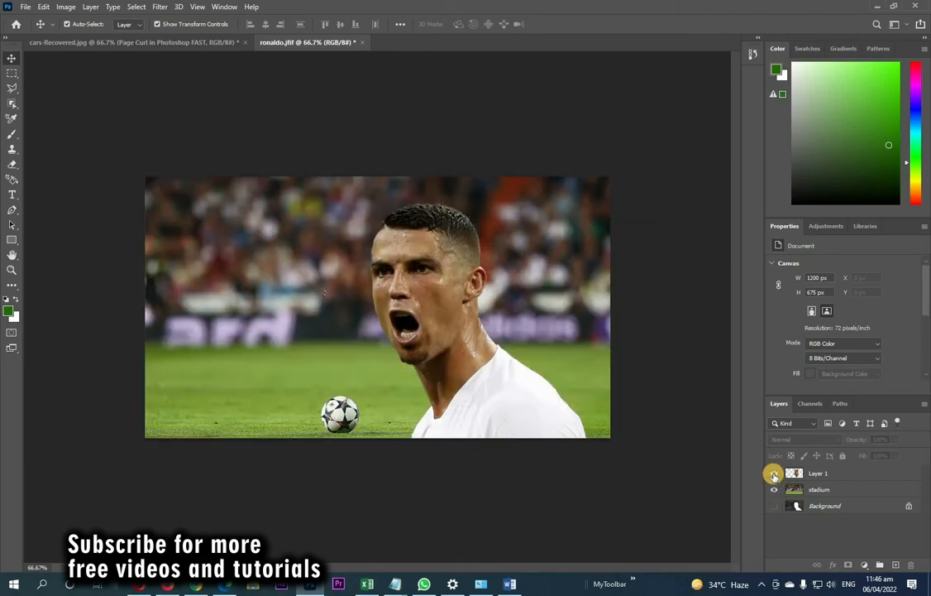
{"action": "left_click", "coordinate": [774, 476]}
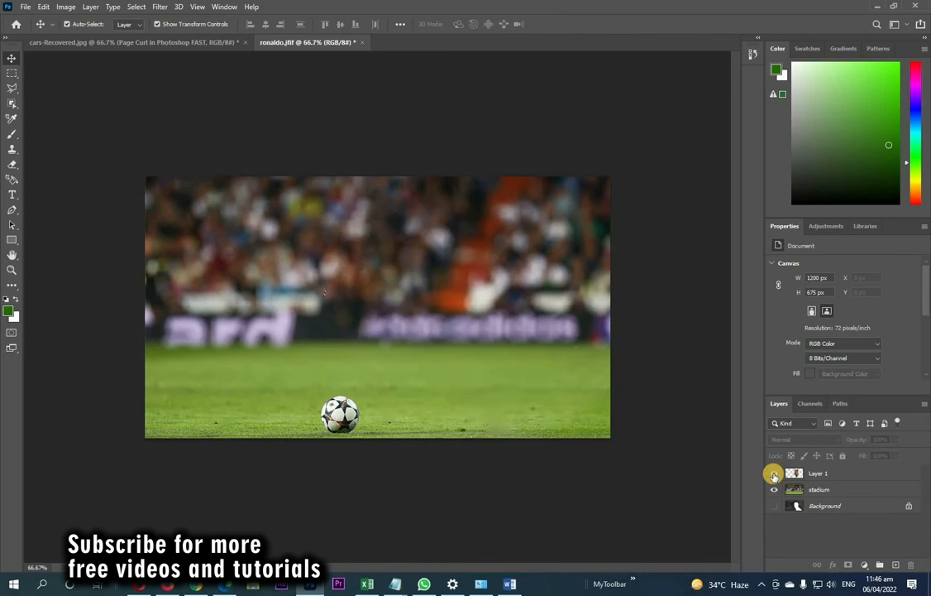
{"action": "left_click", "coordinate": [773, 476]}
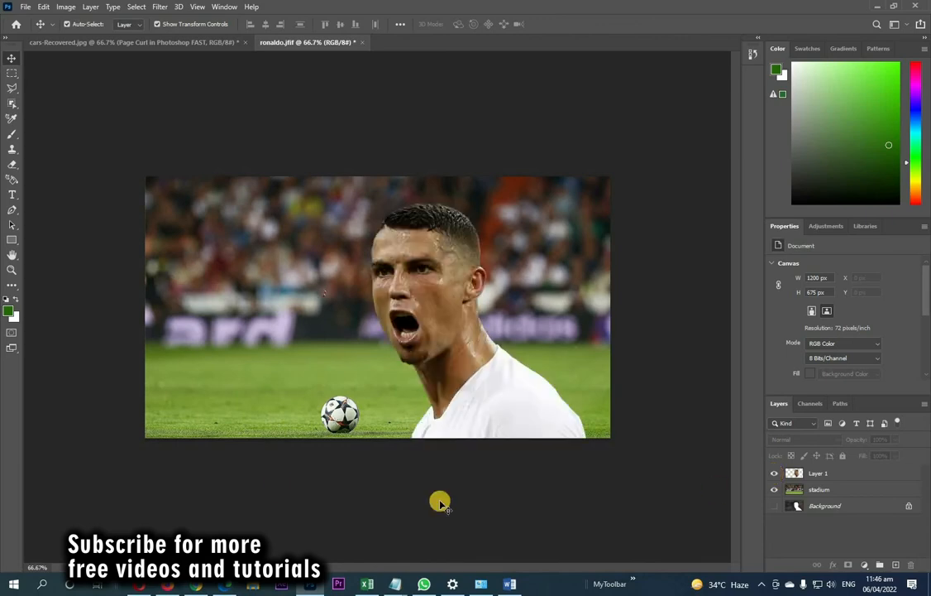
Save a JPEG copy of the composite to the desktop as "ronaldo final" with Maximum quality 12 and Baseline ("Standard") format.
{"action": "left_click", "coordinate": [25, 8]}
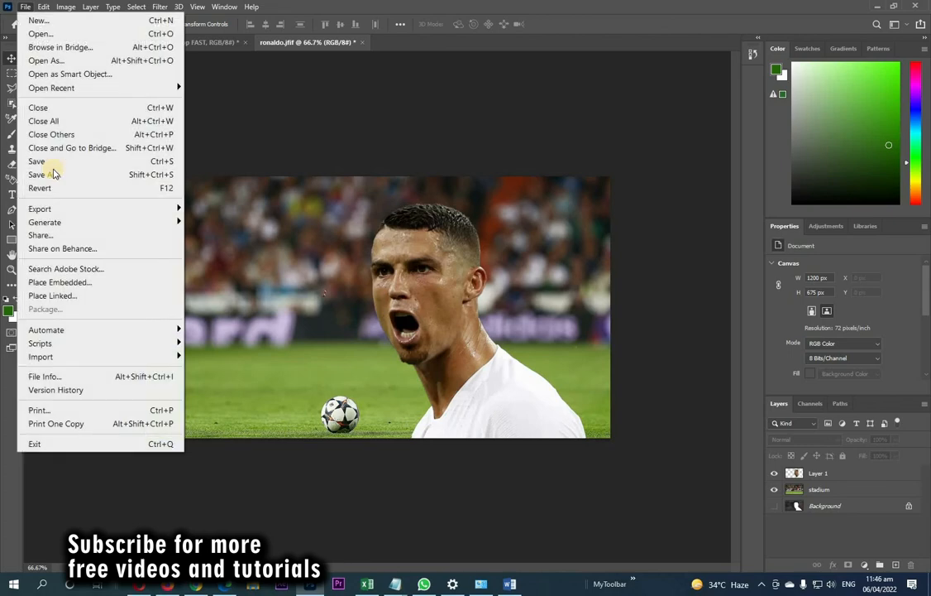
{"action": "left_click", "coordinate": [53, 173]}
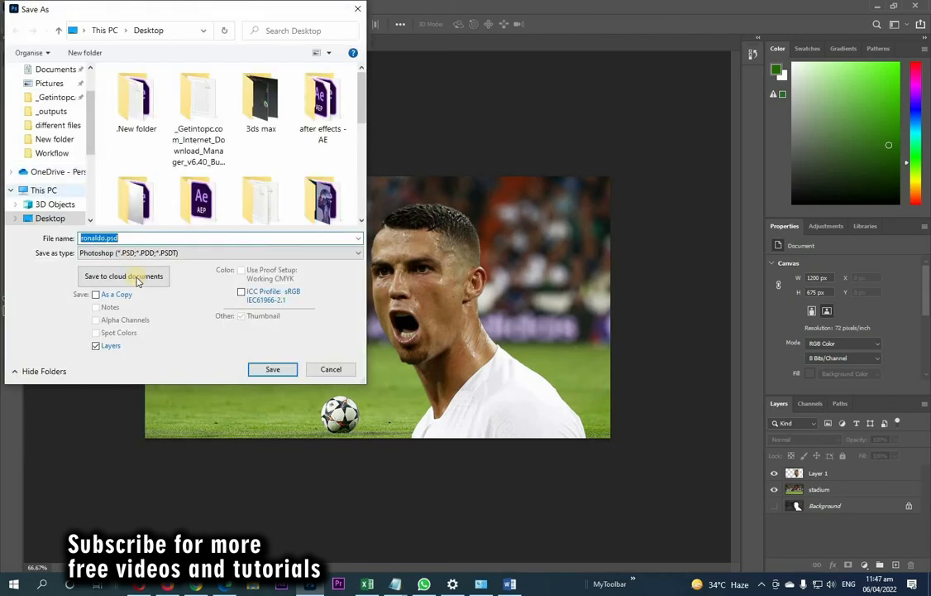
{"action": "left_click", "coordinate": [136, 253]}
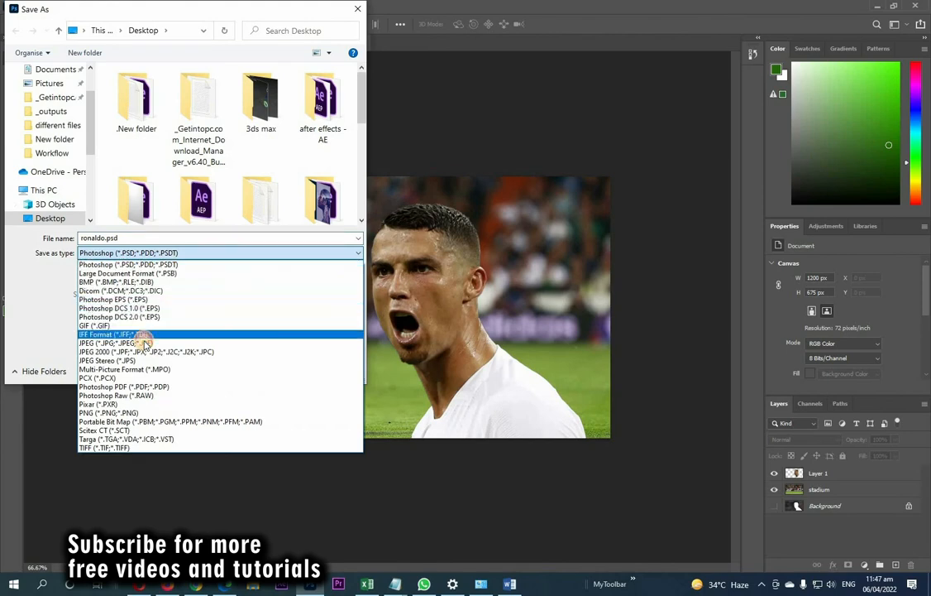
{"action": "left_click", "coordinate": [132, 239]}
{"action": "double_click", "coordinate": [132, 239]}
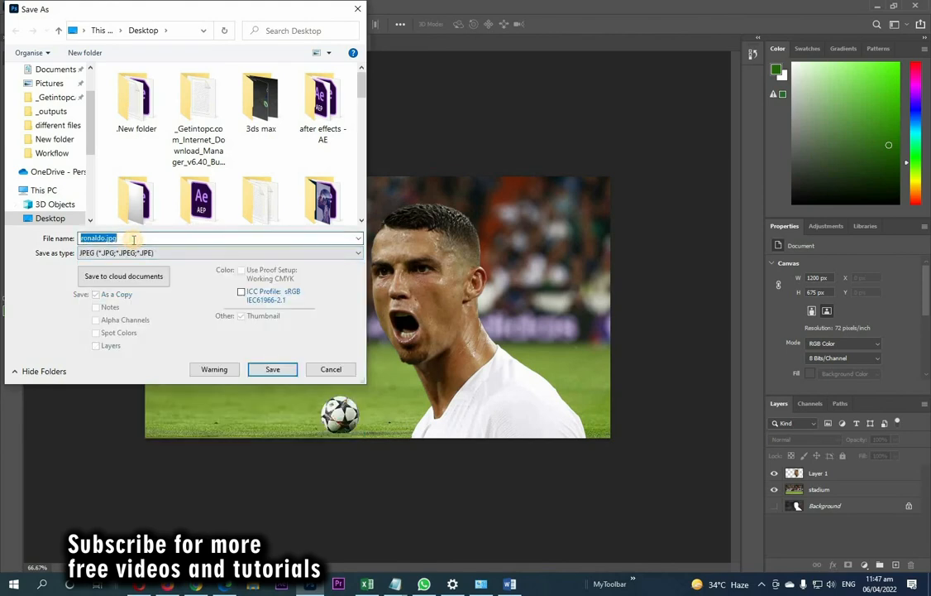
{"action": "type", "text": "ro"}
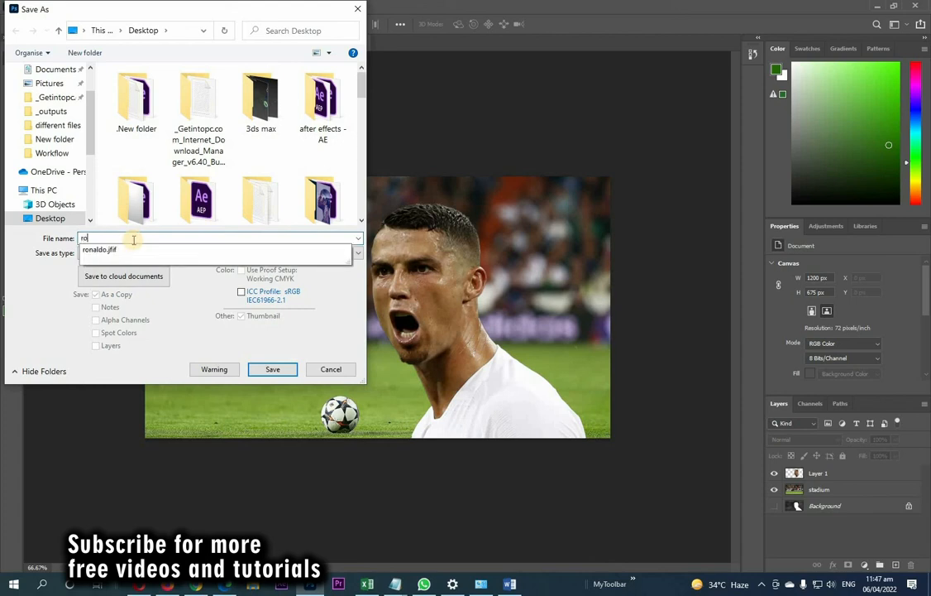
{"action": "type", "text": "naldo final"}
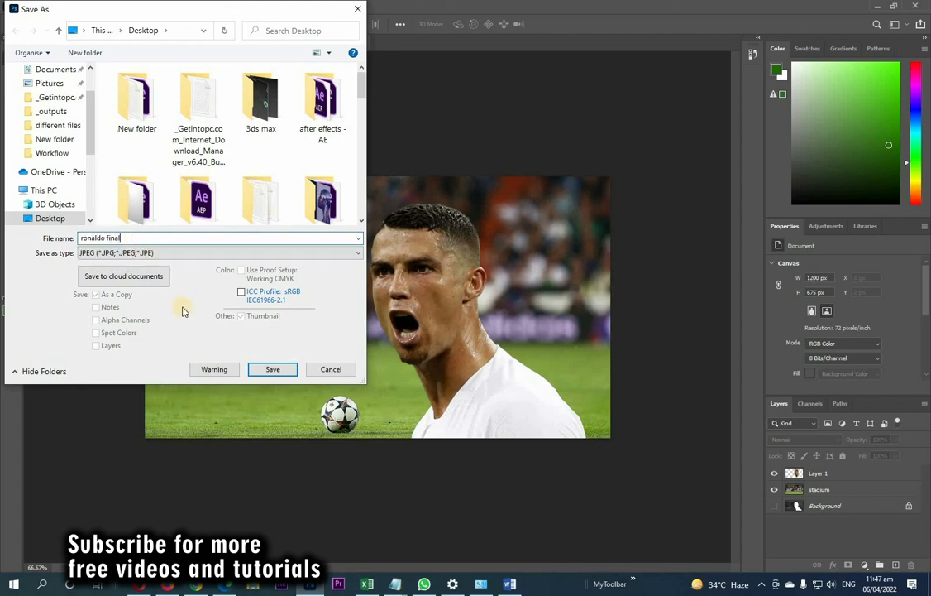
{"action": "left_click", "coordinate": [272, 371]}
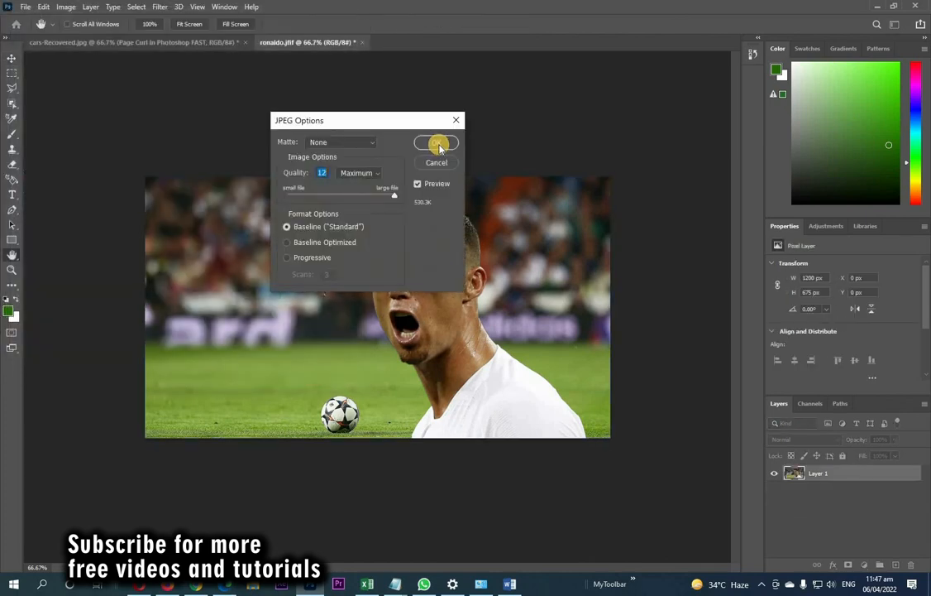
{"action": "left_click", "coordinate": [439, 145]}
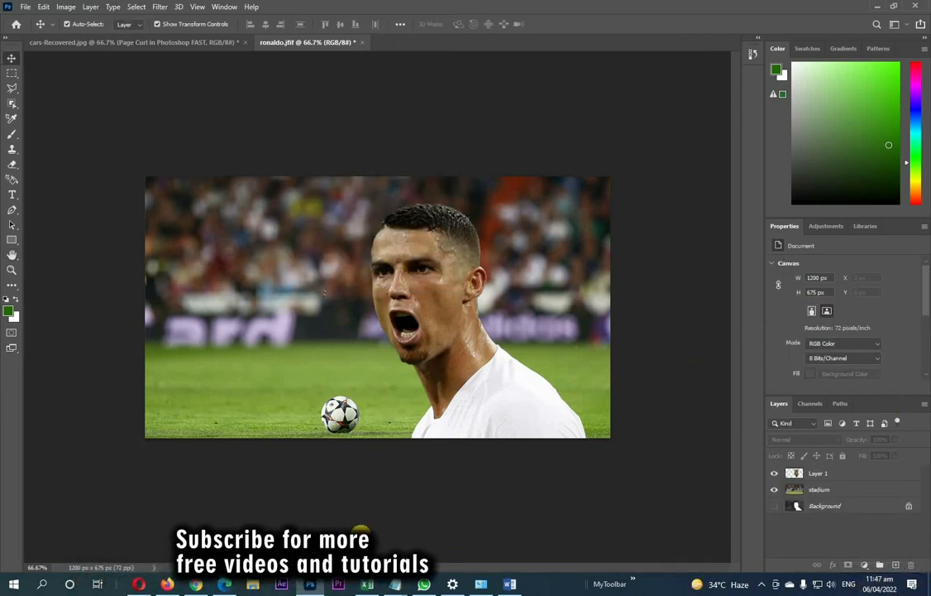
Open ronaldo final.jpg from the desktop in Photos, examine the finished composite, and close the viewer.
{"action": "key", "text": "super+d"}
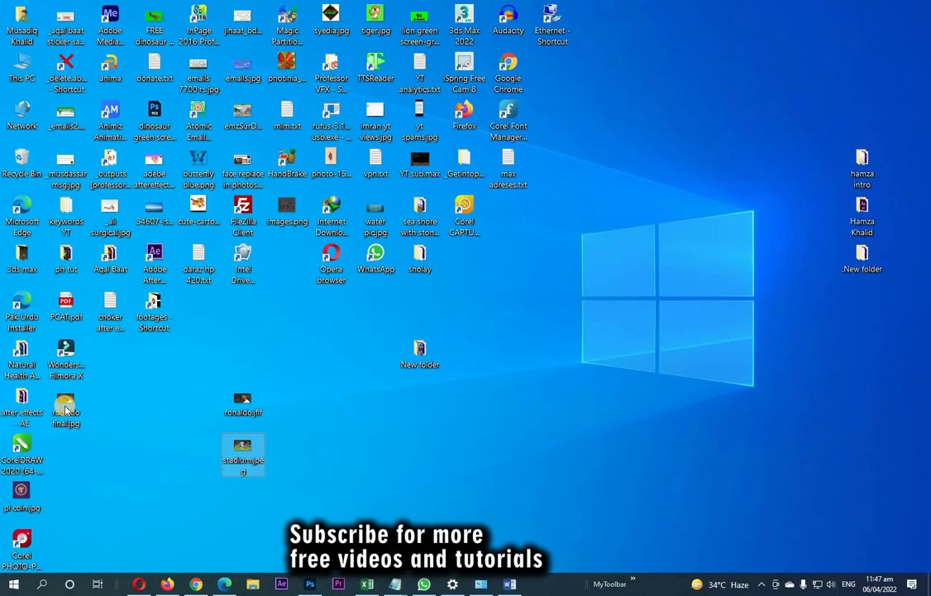
{"action": "double_click", "coordinate": [65, 410]}
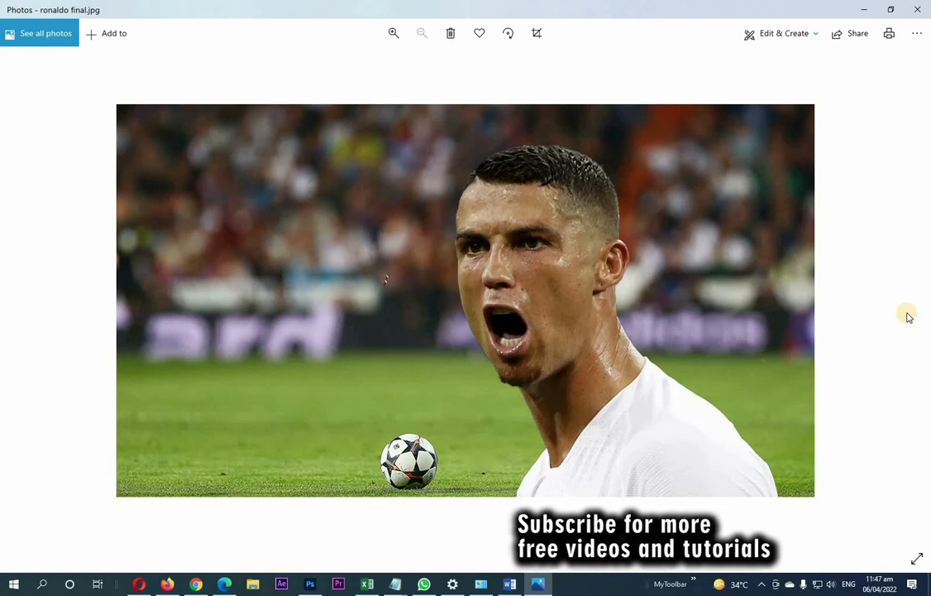
{"action": "left_click", "coordinate": [919, 11]}
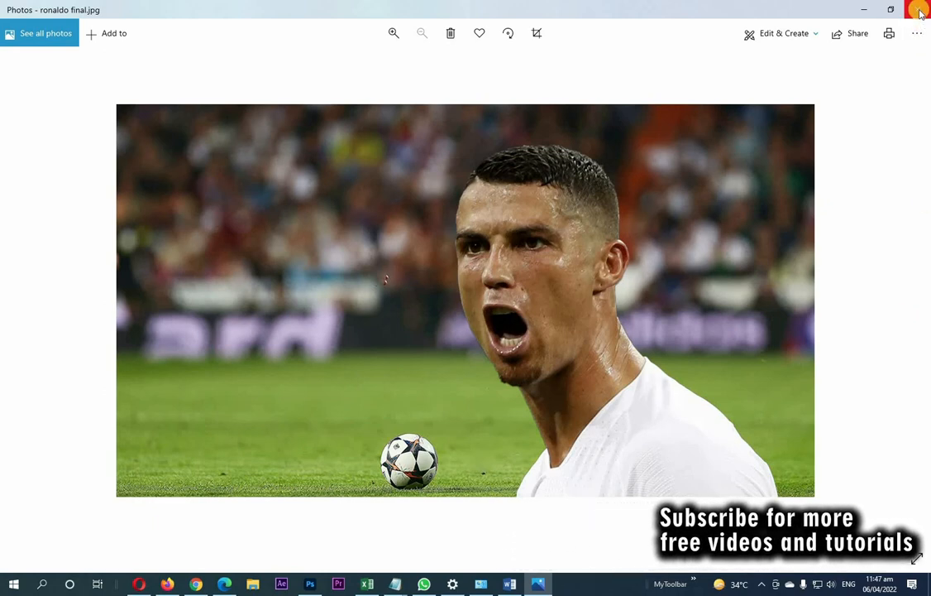